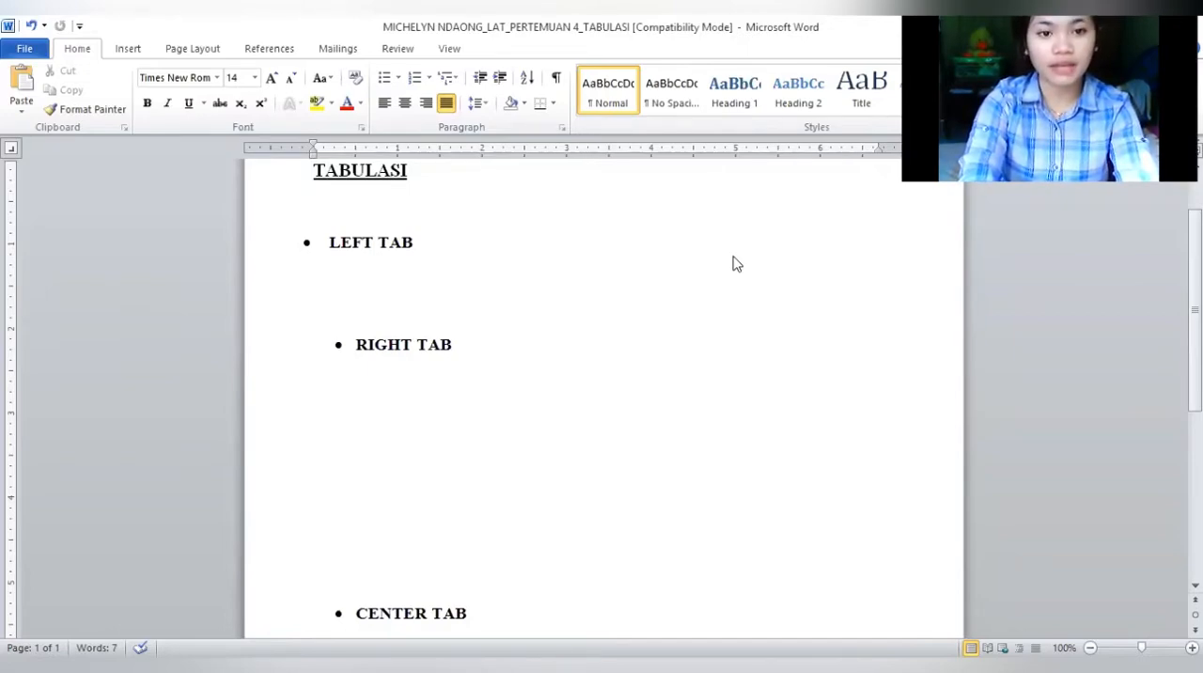
Enter the labels Nama, TTL, Alamat and Pekerjaan on separate lines under the LEFT TAB heading
left_click(324, 285)
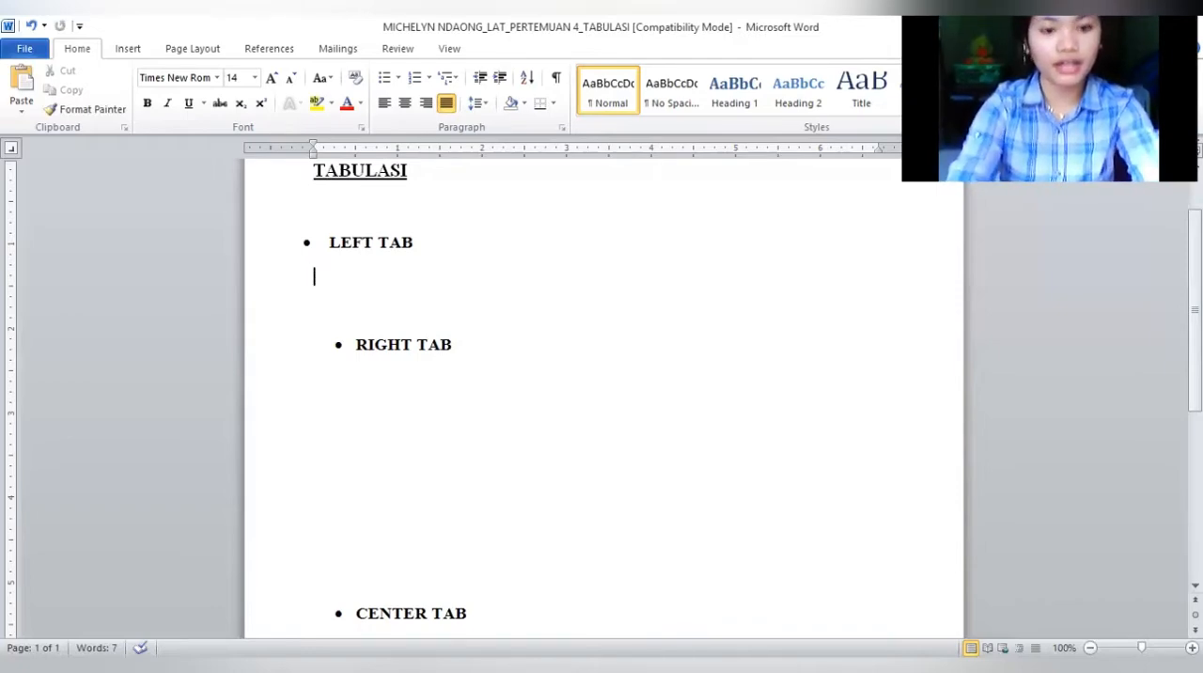
type("Nama")
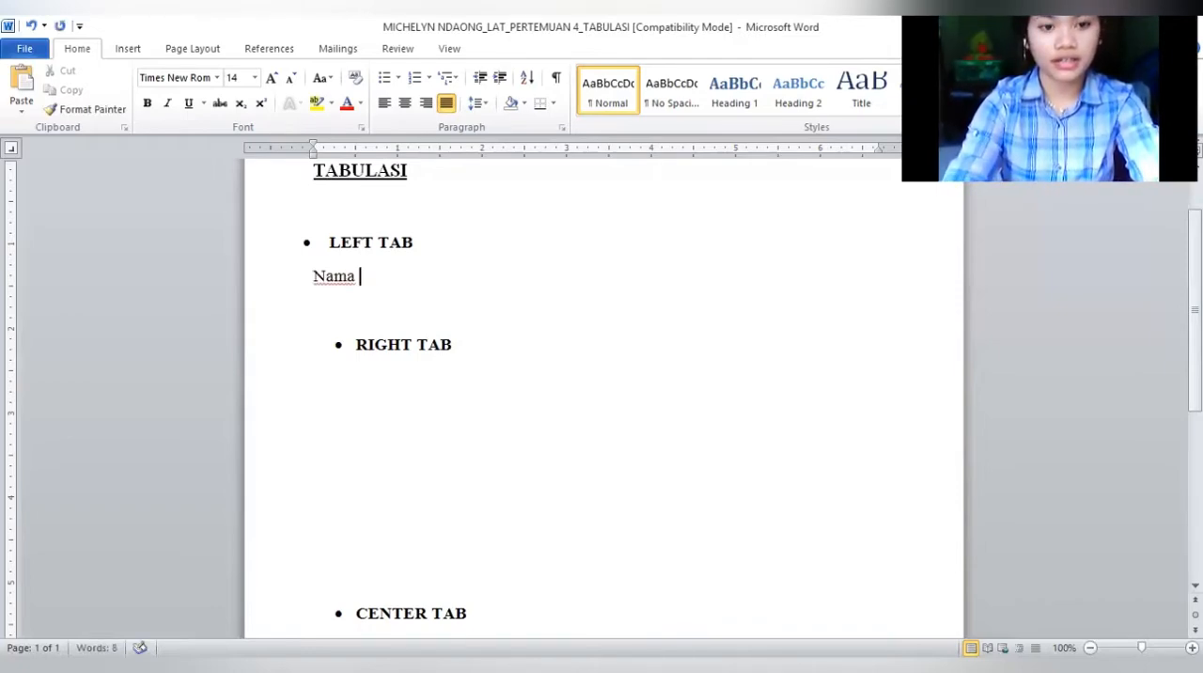
key("Return")
type("TTL")
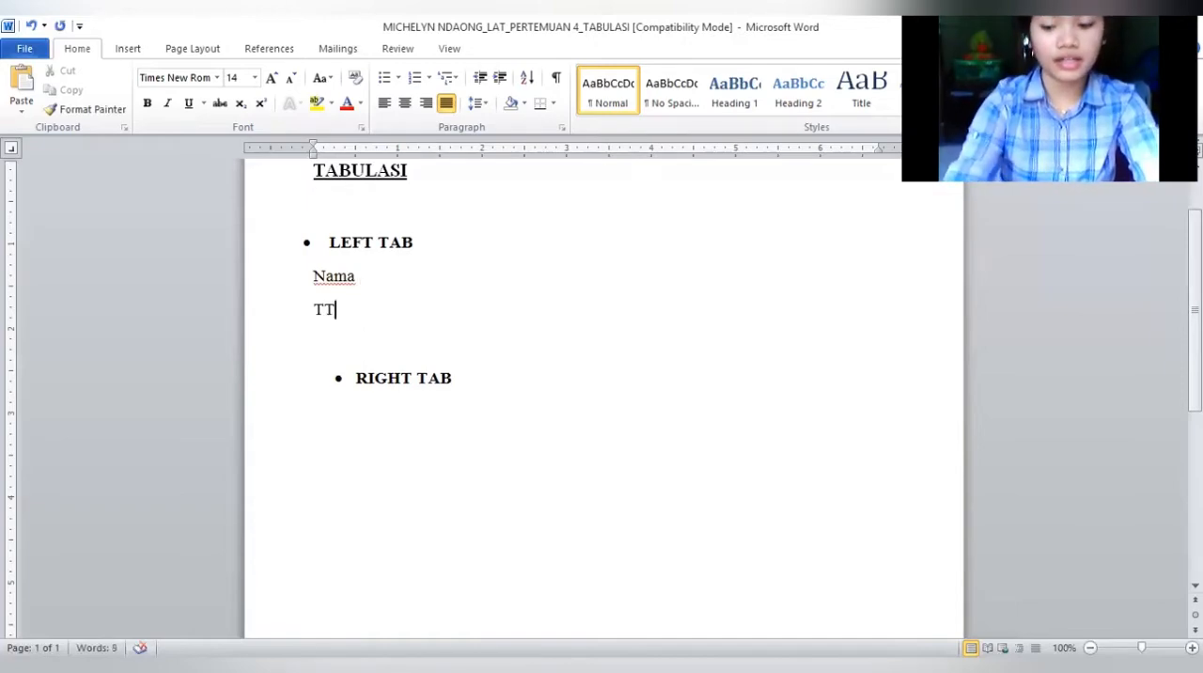
key("Return")
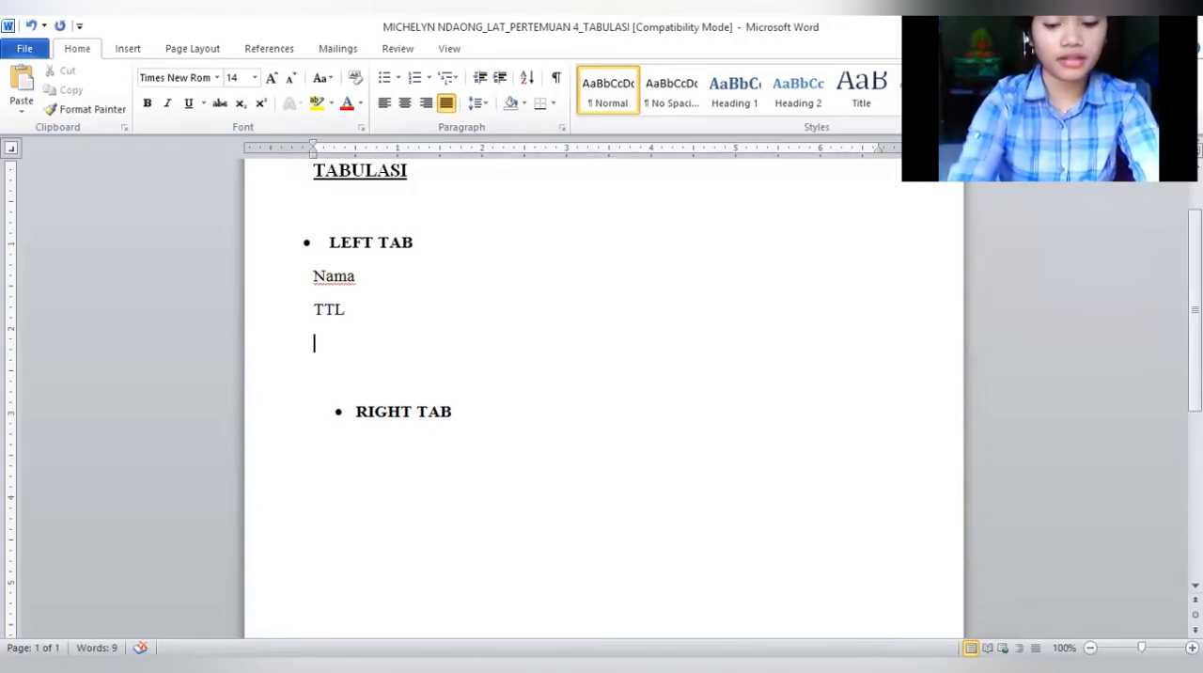
type("Alamat")
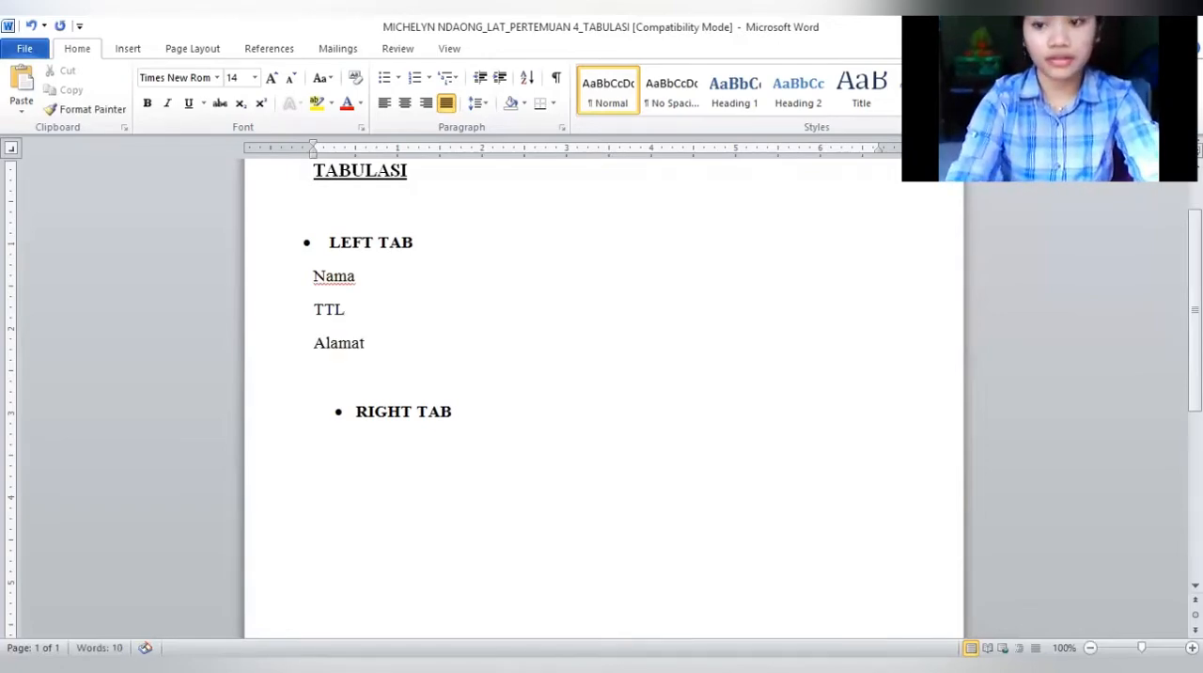
key("Return")
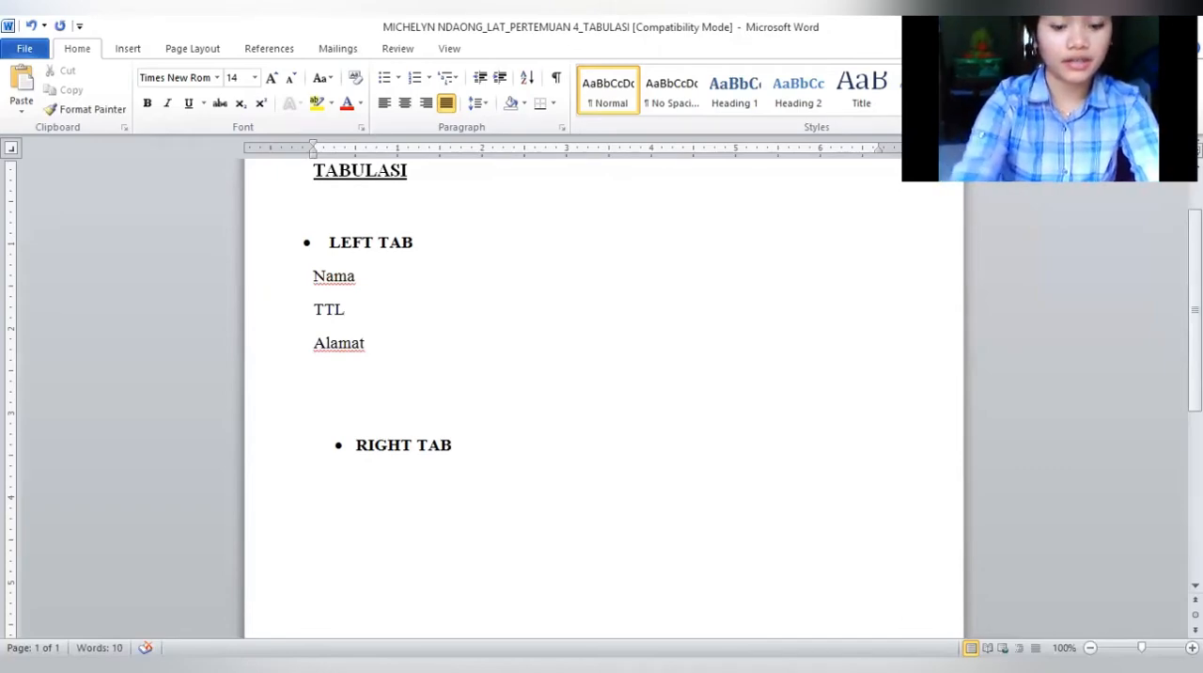
type("Peker")
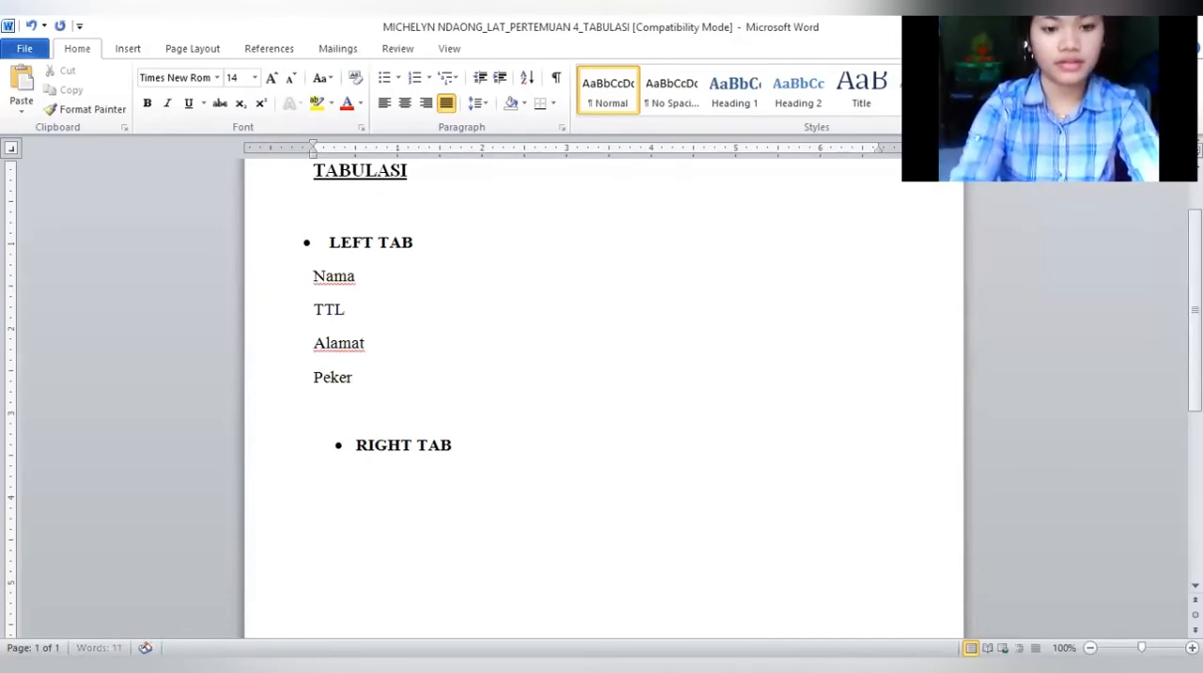
type("jaan")
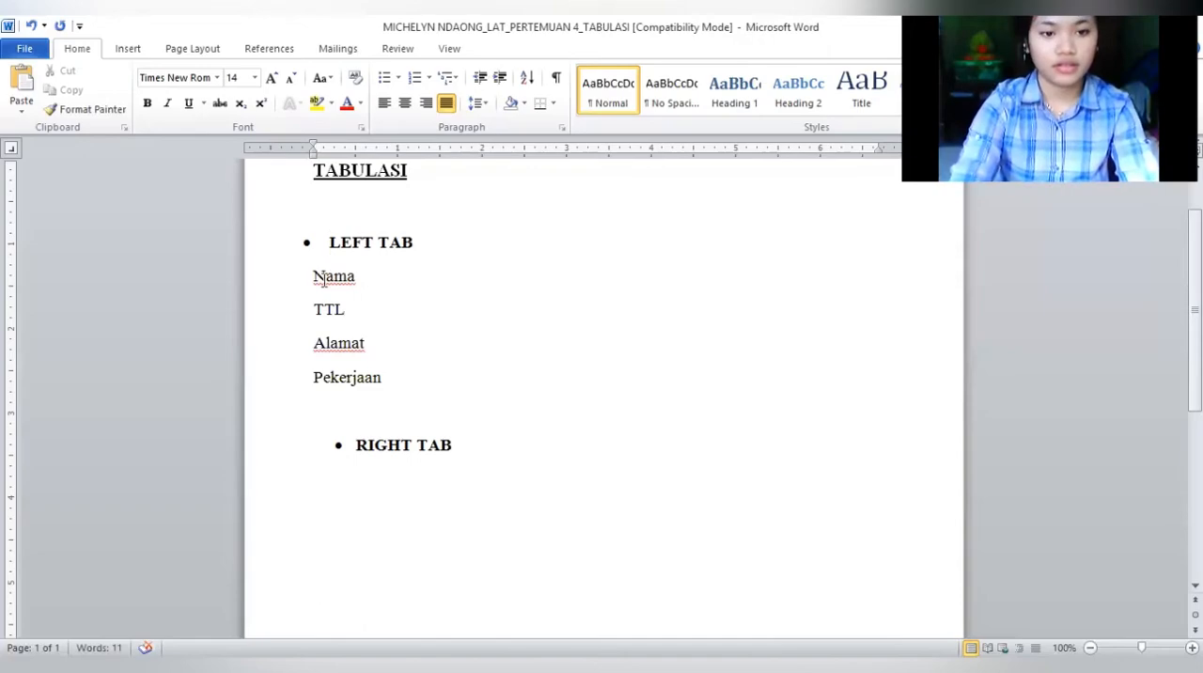
Set the four label lines from Nama to Pekerjaan to 0 pt spacing after and 1.5 lines line spacing
left_click_drag(313, 275, 349, 329)
left_click_drag(379, 374, 381, 377)
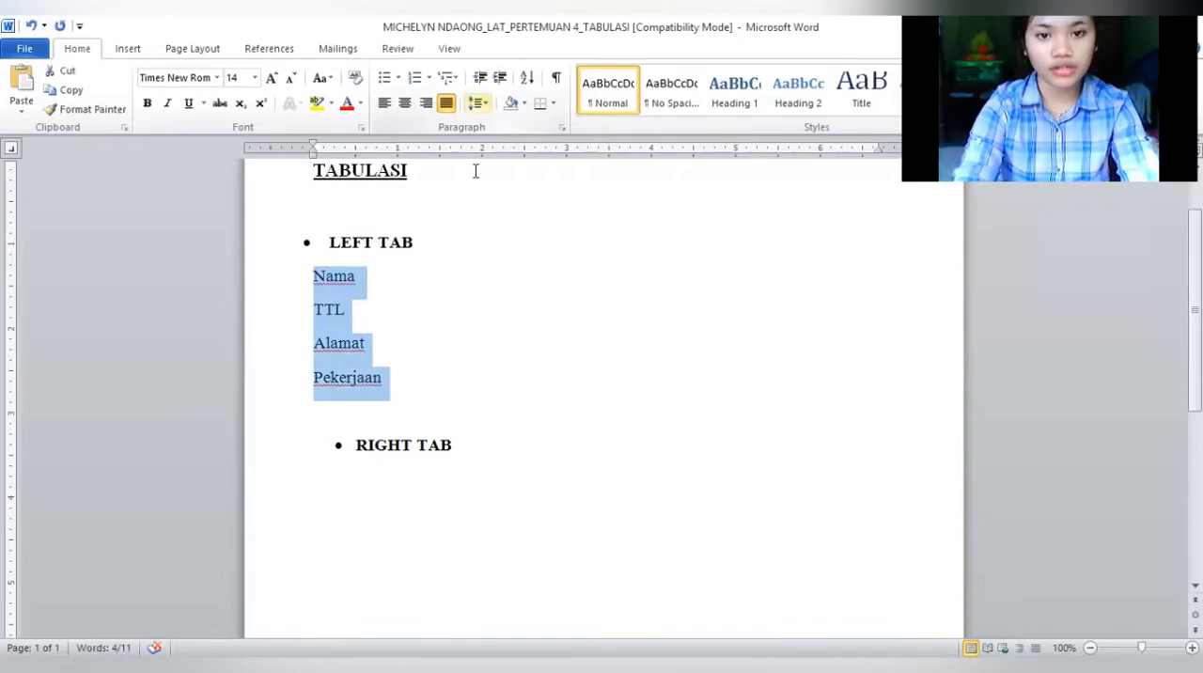
left_click(518, 252)
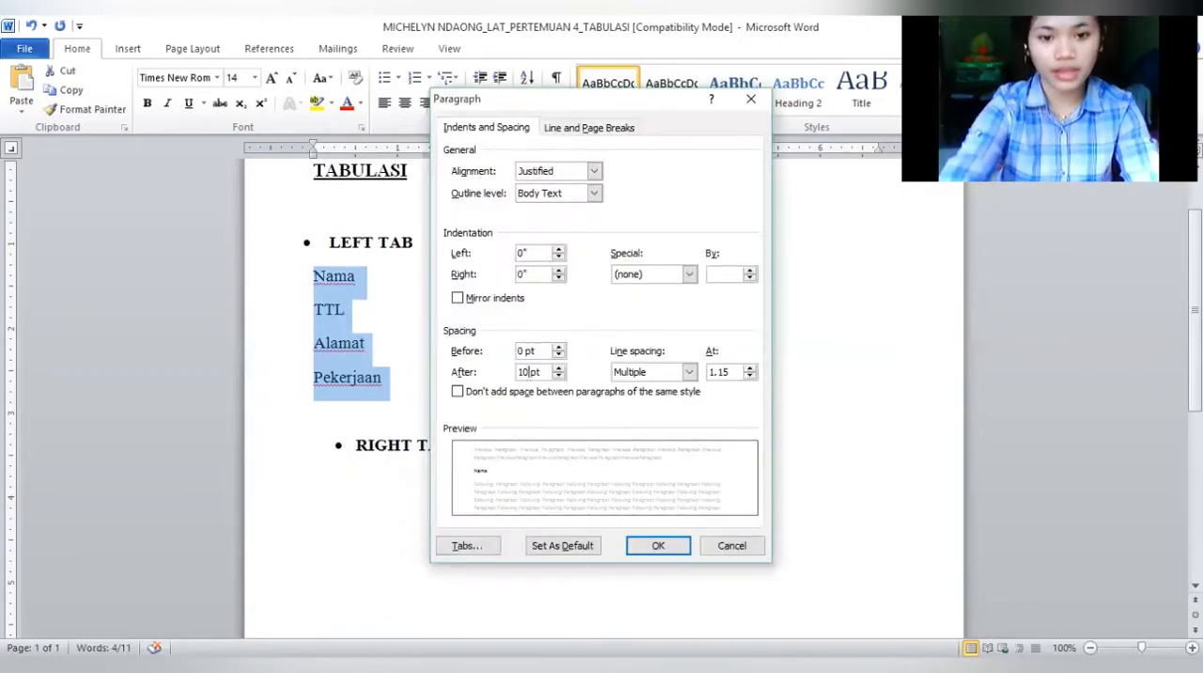
key("BackSpace")
key("BackSpace")
type("0")
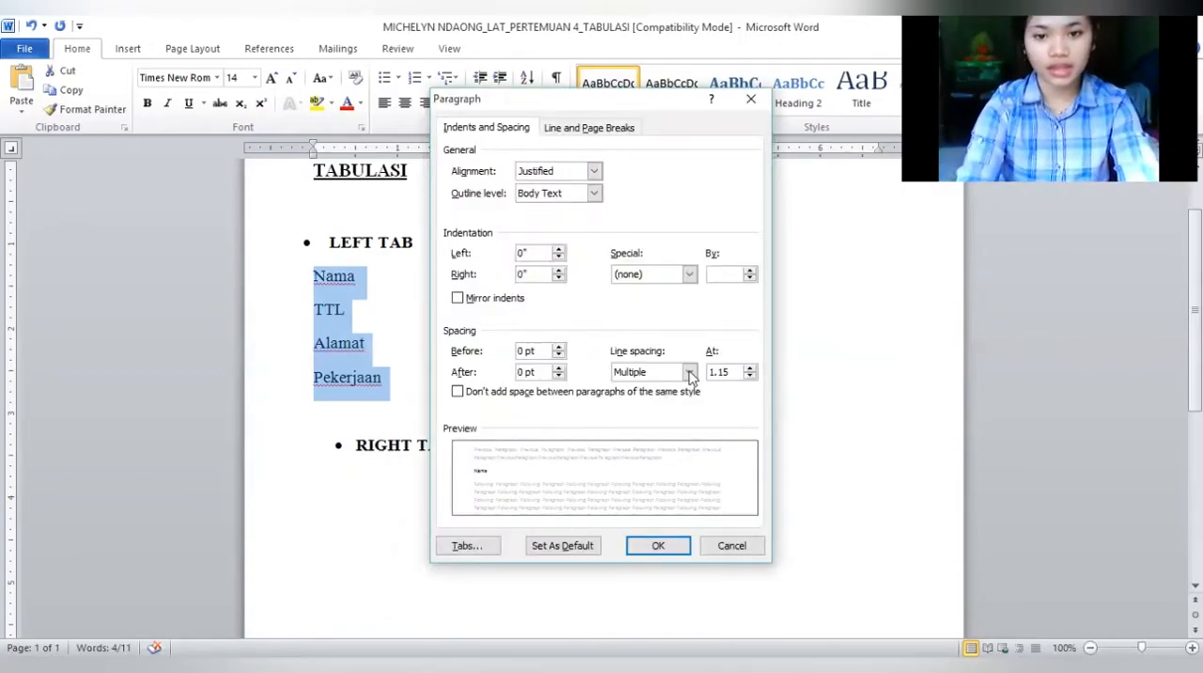
left_click(690, 372)
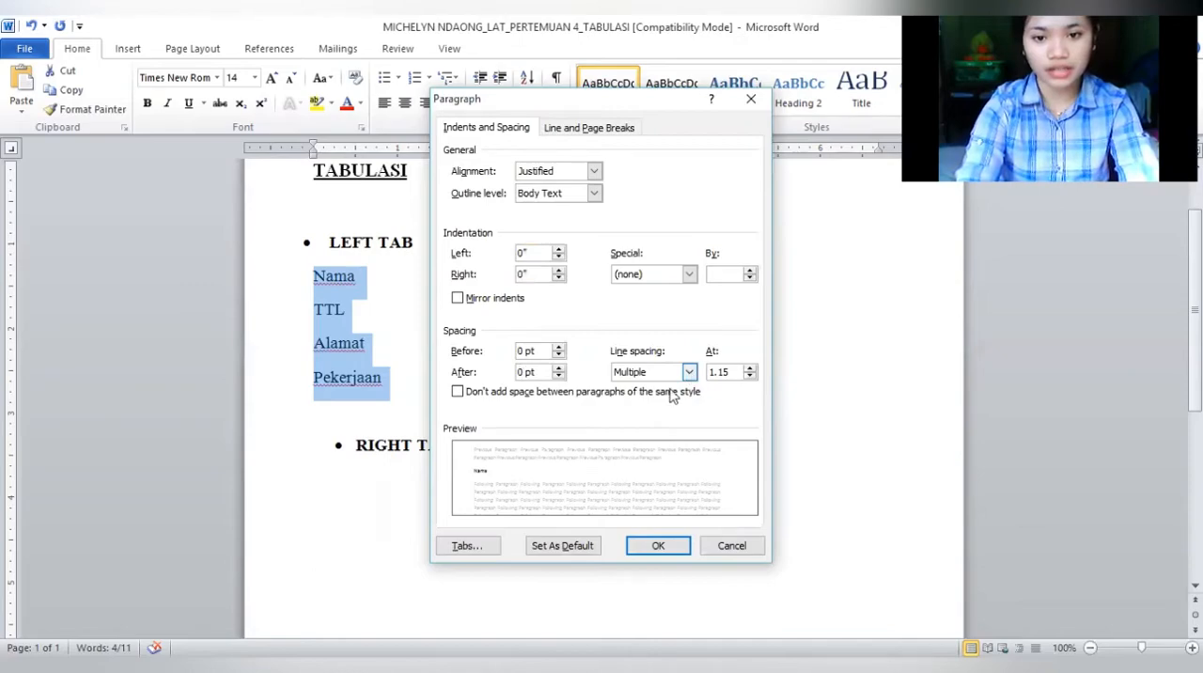
left_click(648, 548)
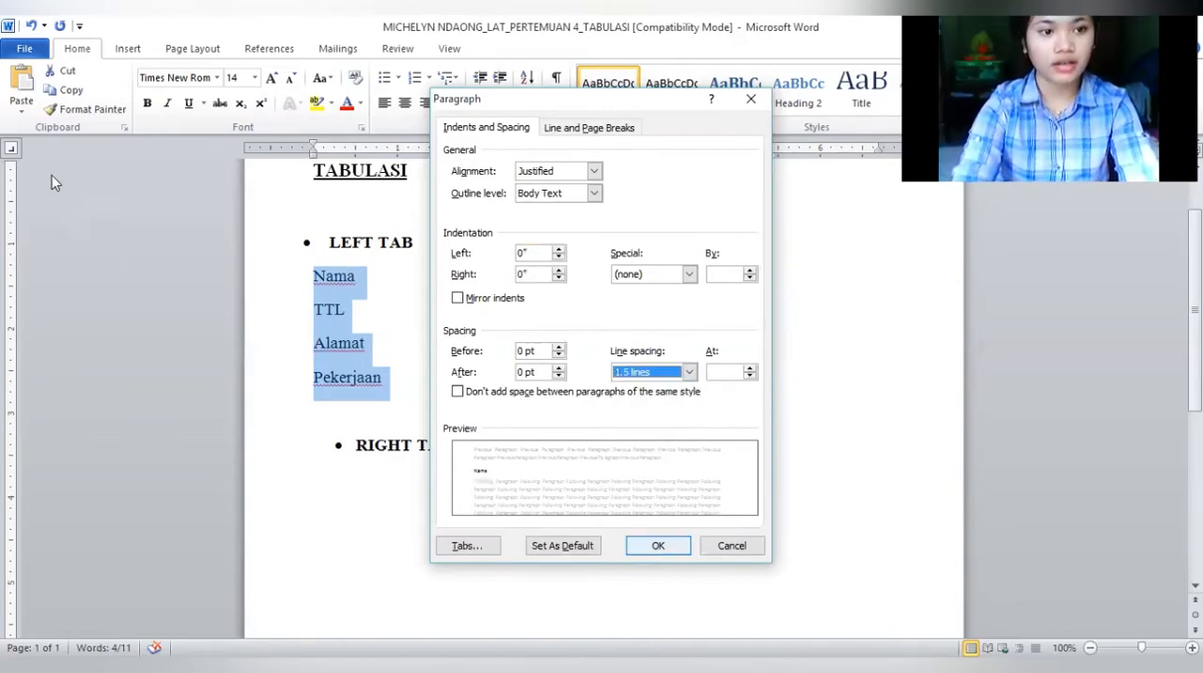
key("Return")
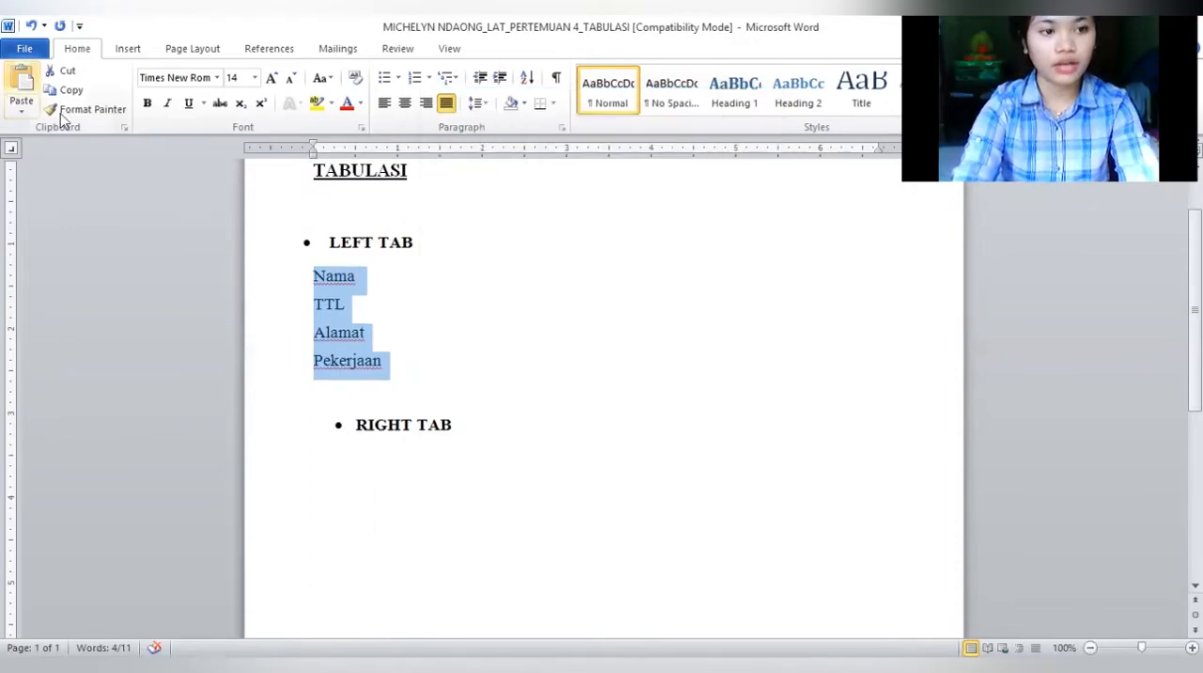
Set a left tab stop at 2 inches for the four selected label lines under LEFT TAB
left_click(11, 150)
left_click(11, 151)
left_click(13, 148)
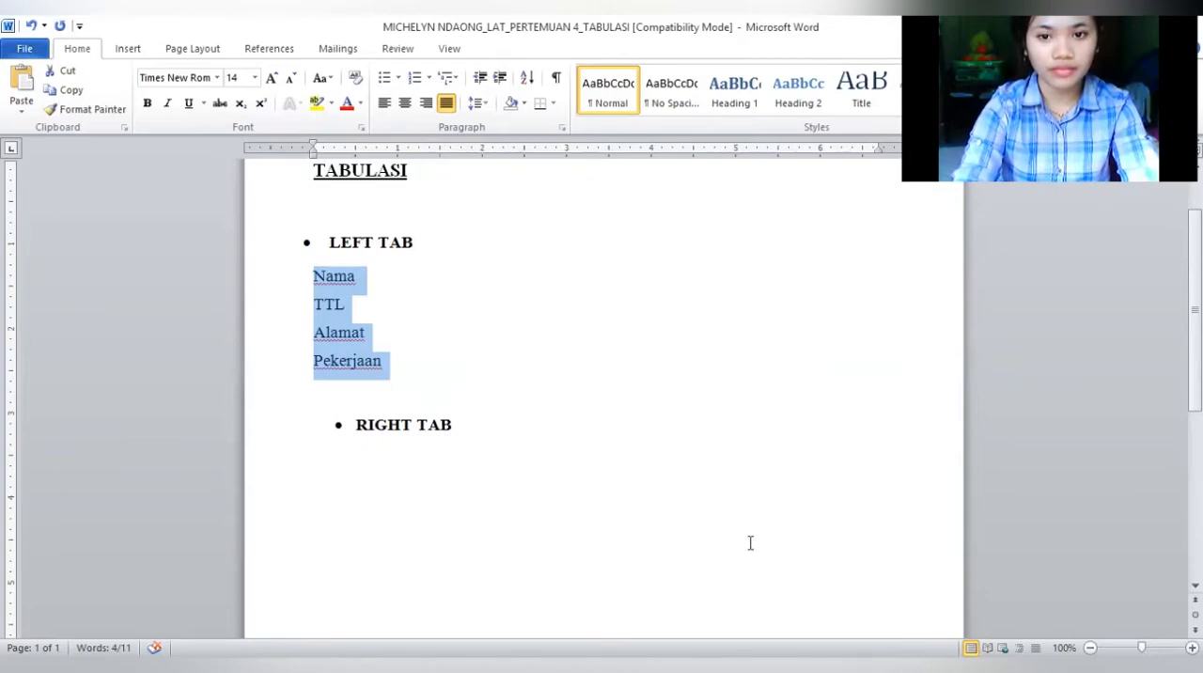
double_click(482, 151)
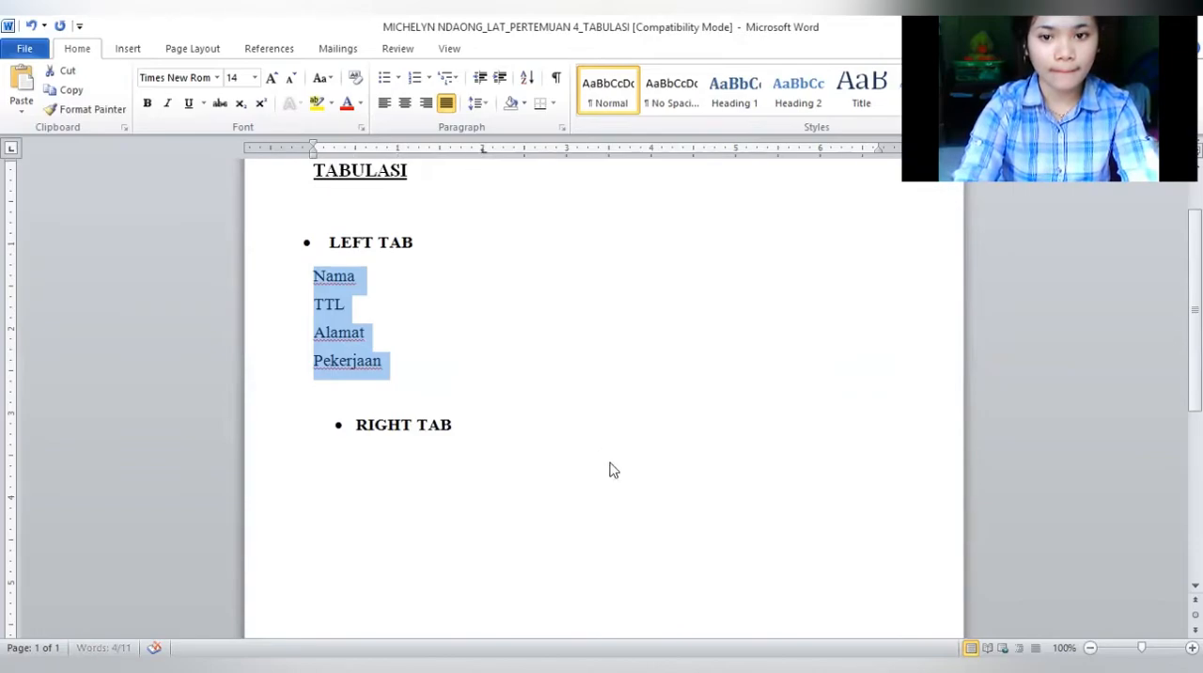
left_click(612, 462)
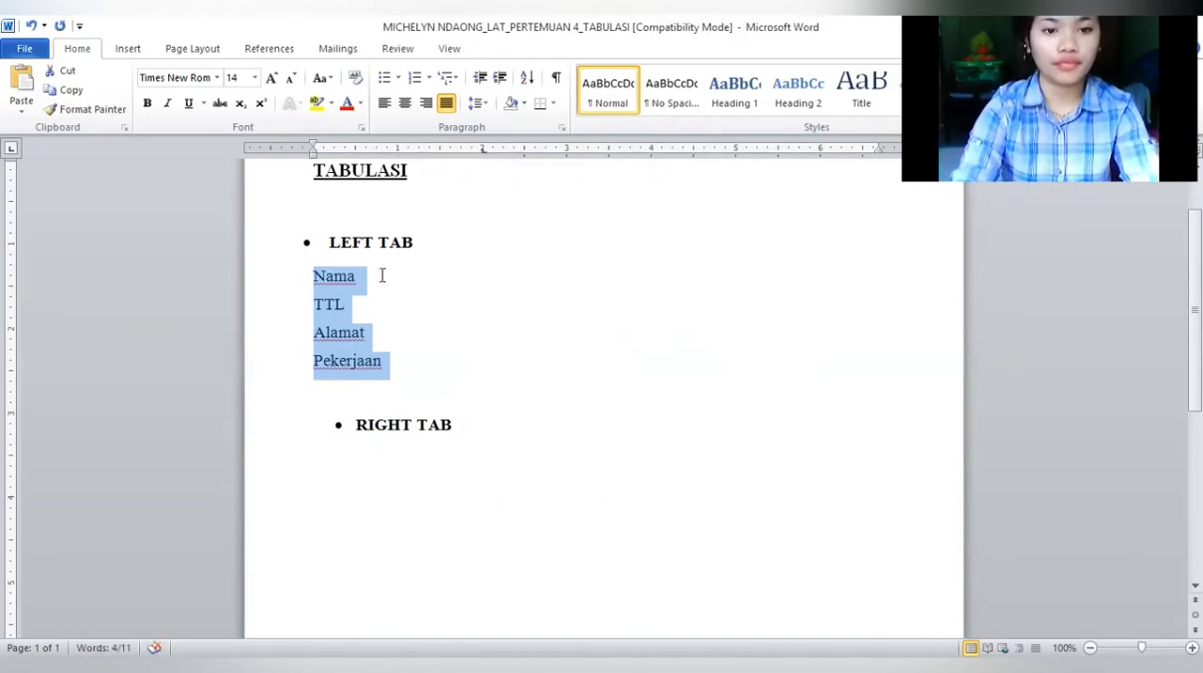
Add a colon aligned at the tab stop after each of Nama, TTL, Alamat and Pekerjaan
left_click(358, 276)
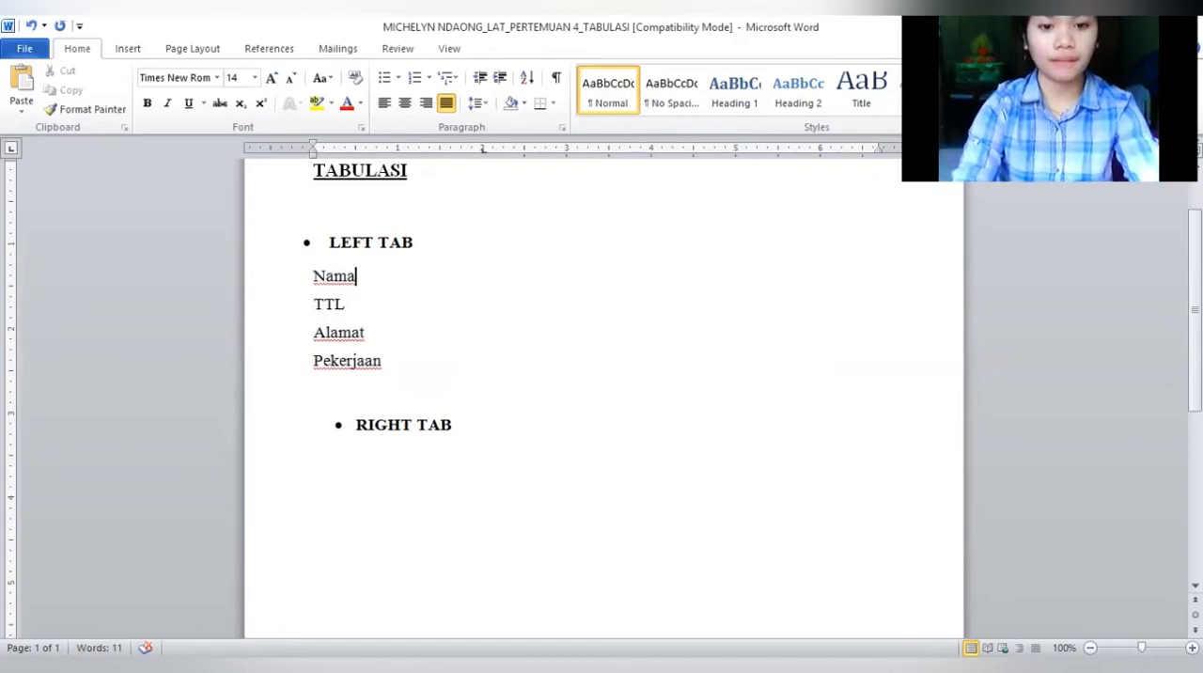
key("Tab")
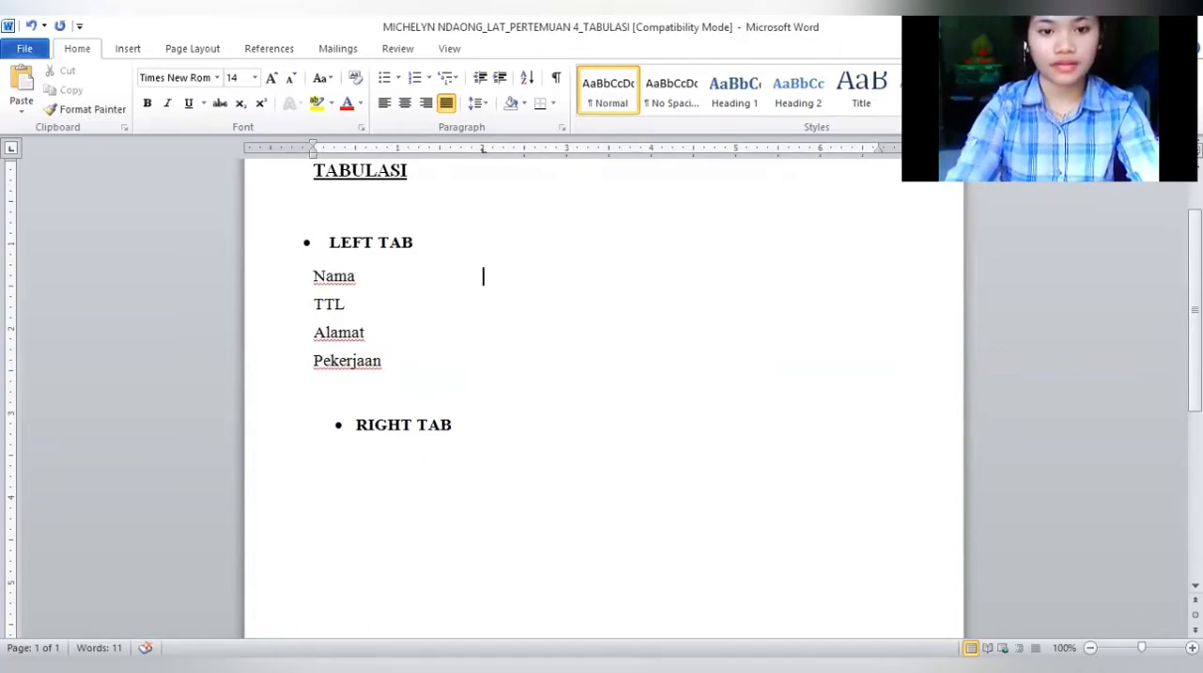
type(":")
left_click(355, 304)
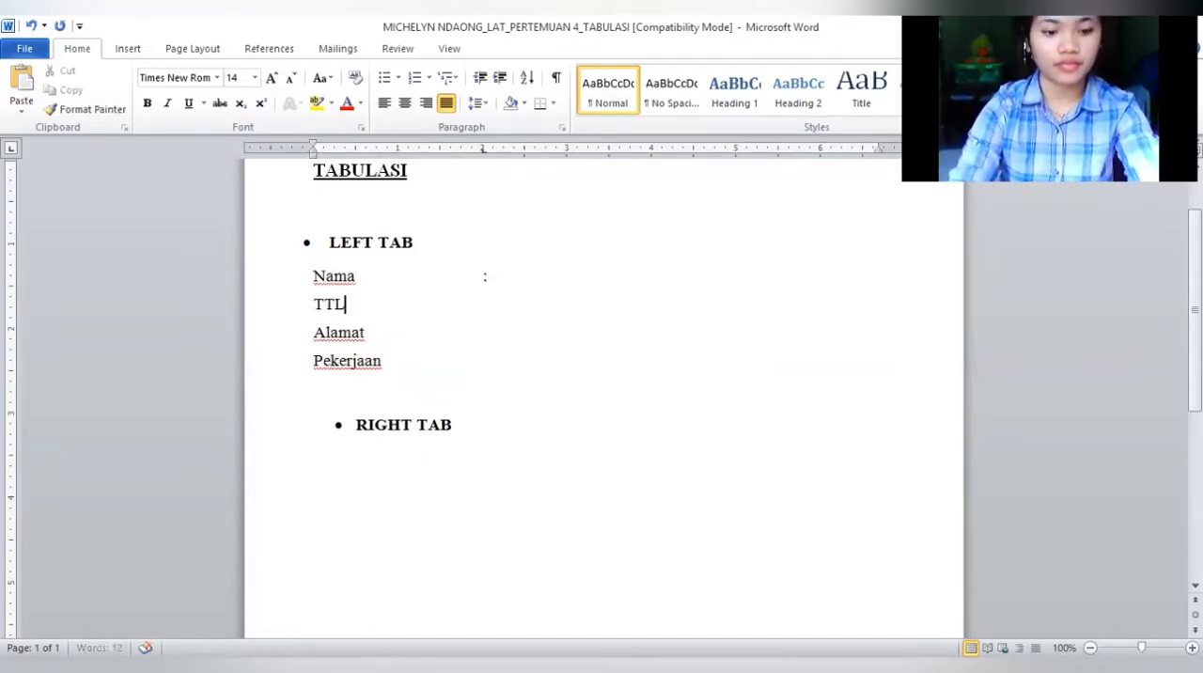
key("Tab")
type(":")
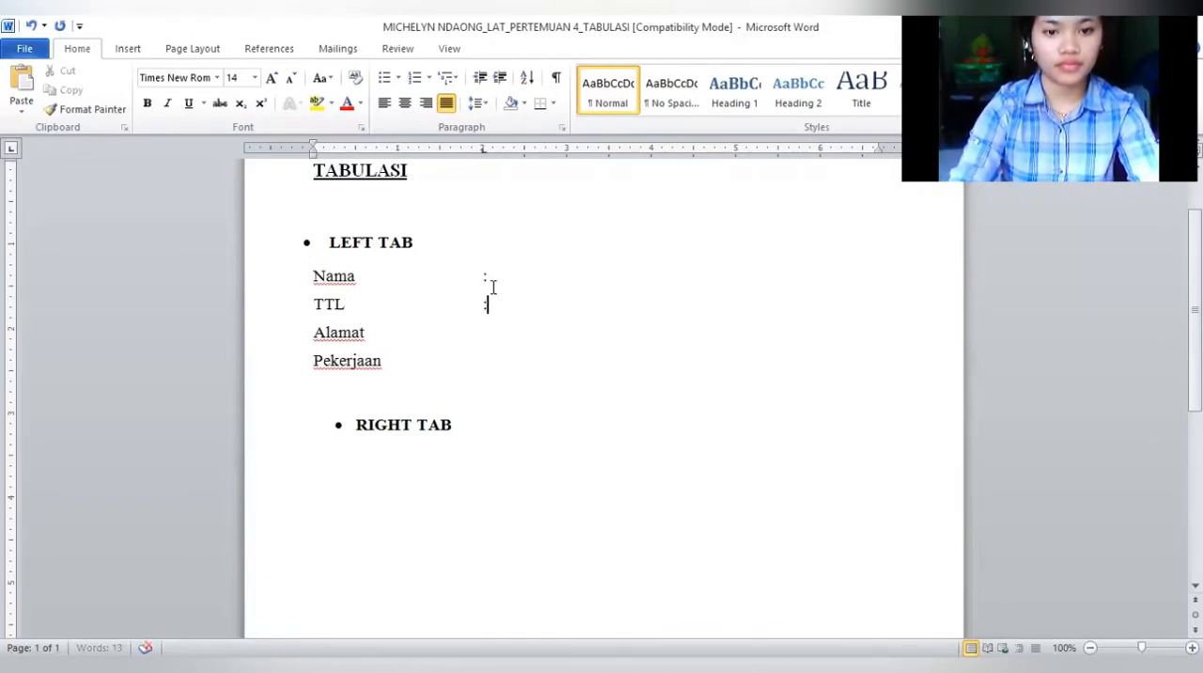
left_click(376, 335)
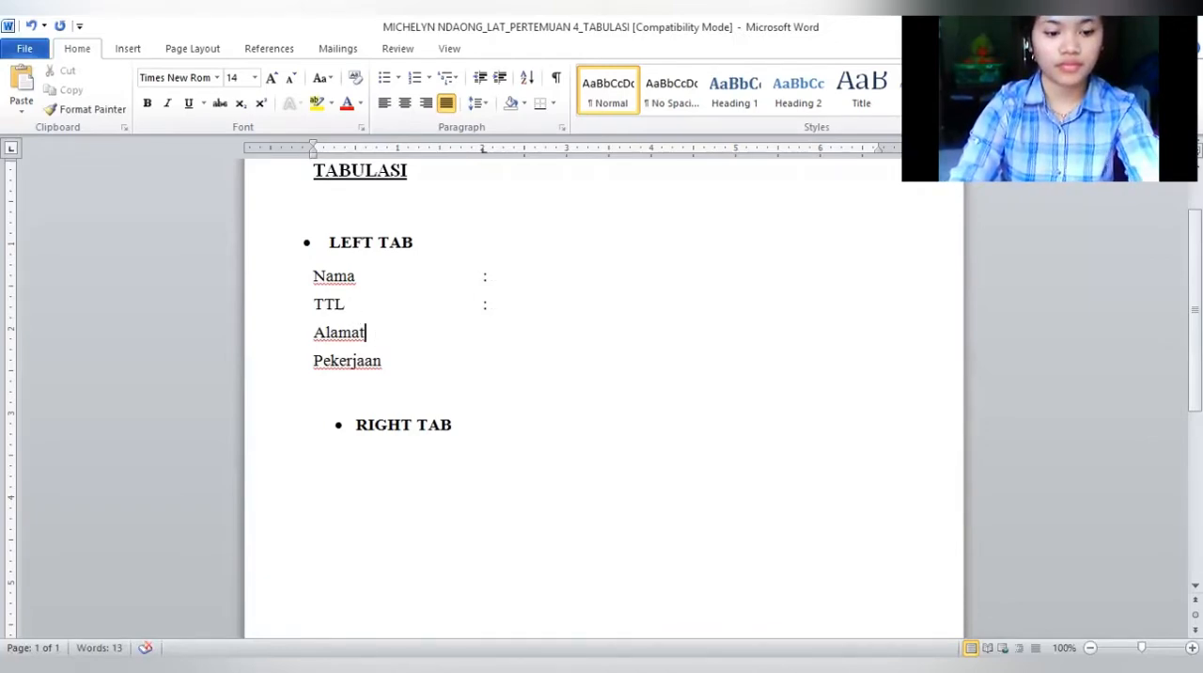
key("Tab")
type(":")
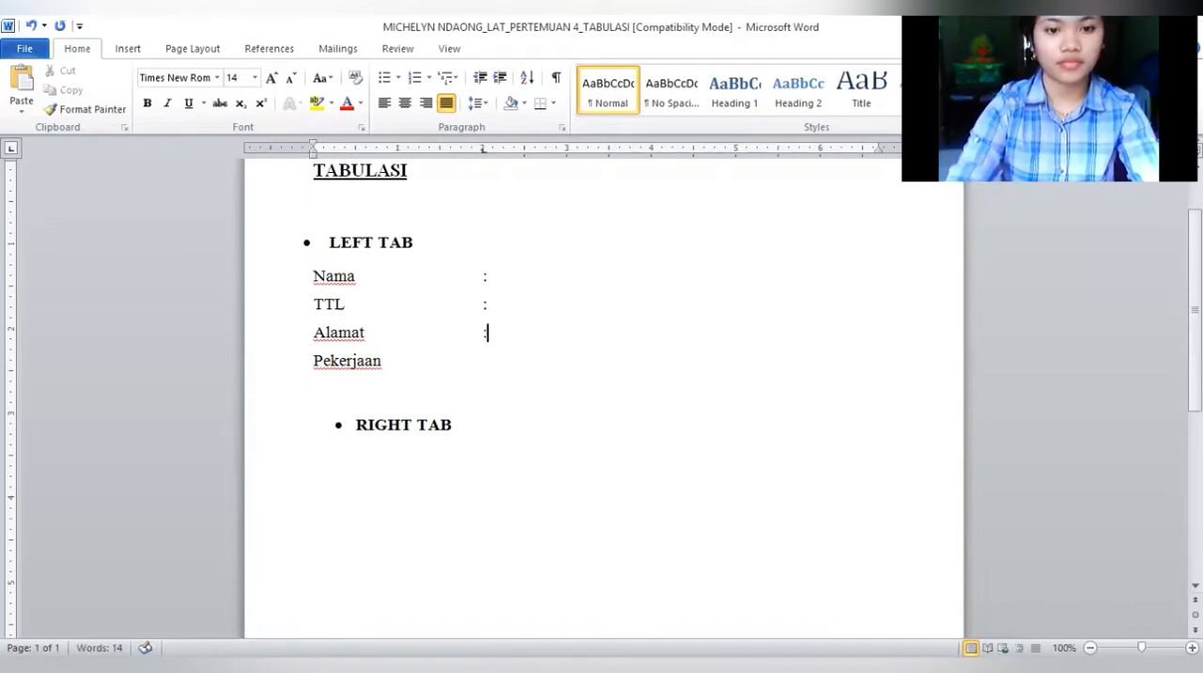
left_click(385, 367)
key("Tab")
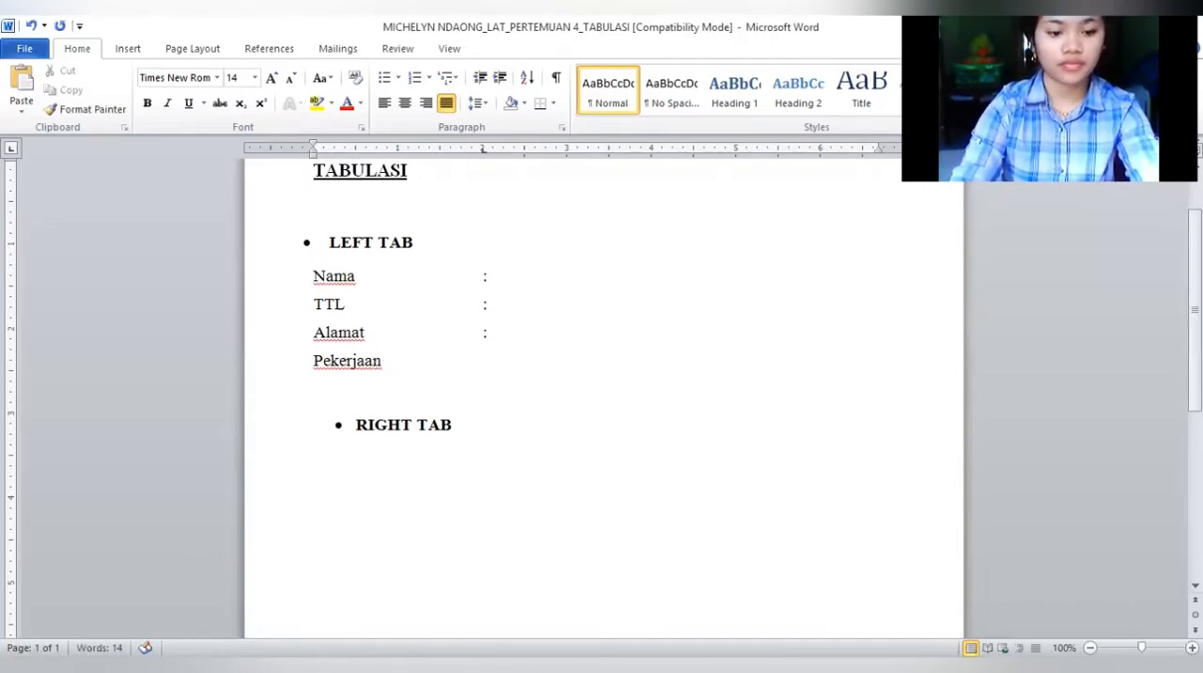
type(":")
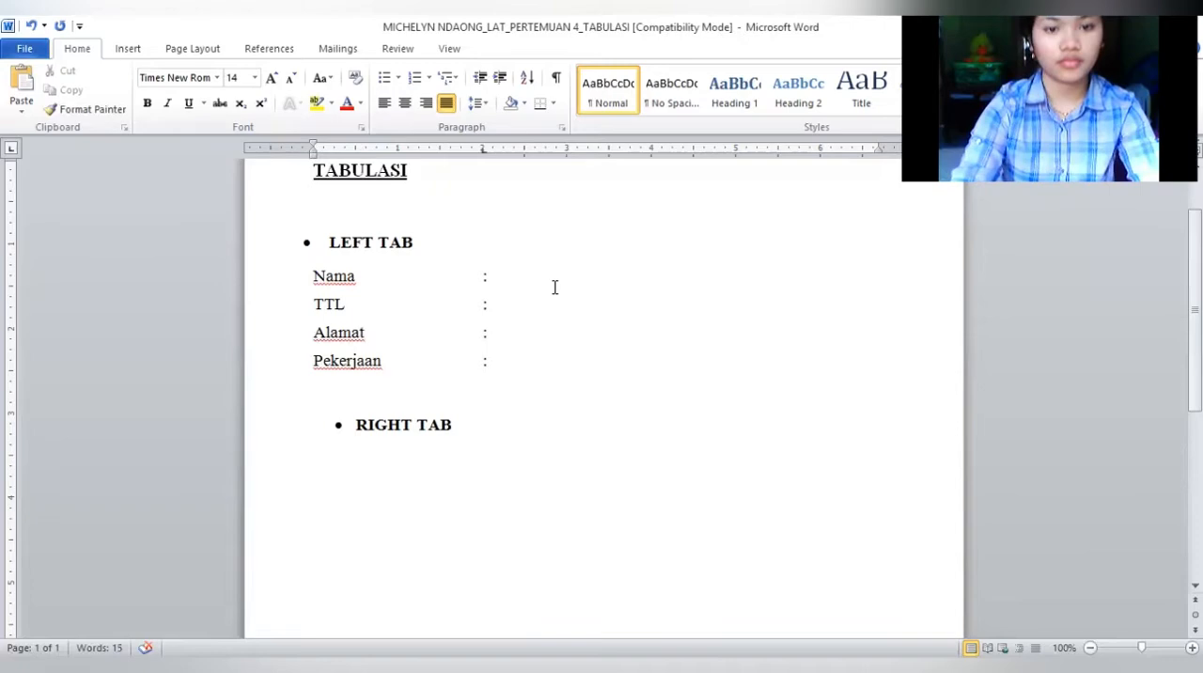
Enter the person's full name after the colon on the Nama line
left_click(493, 276)
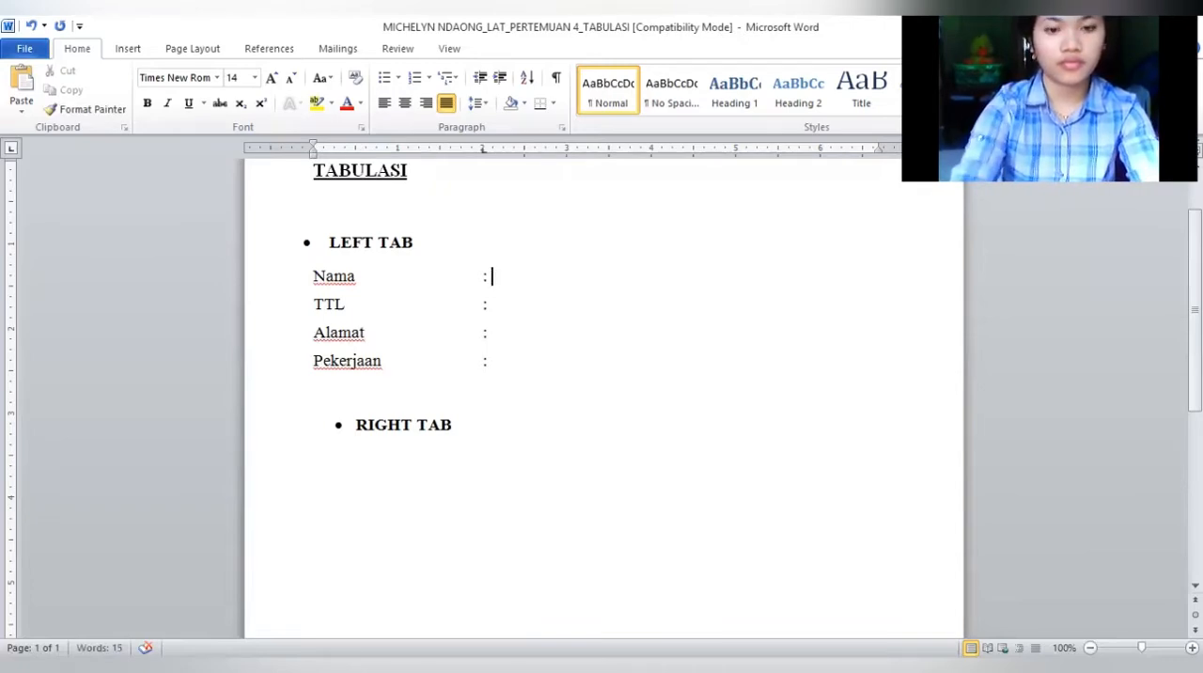
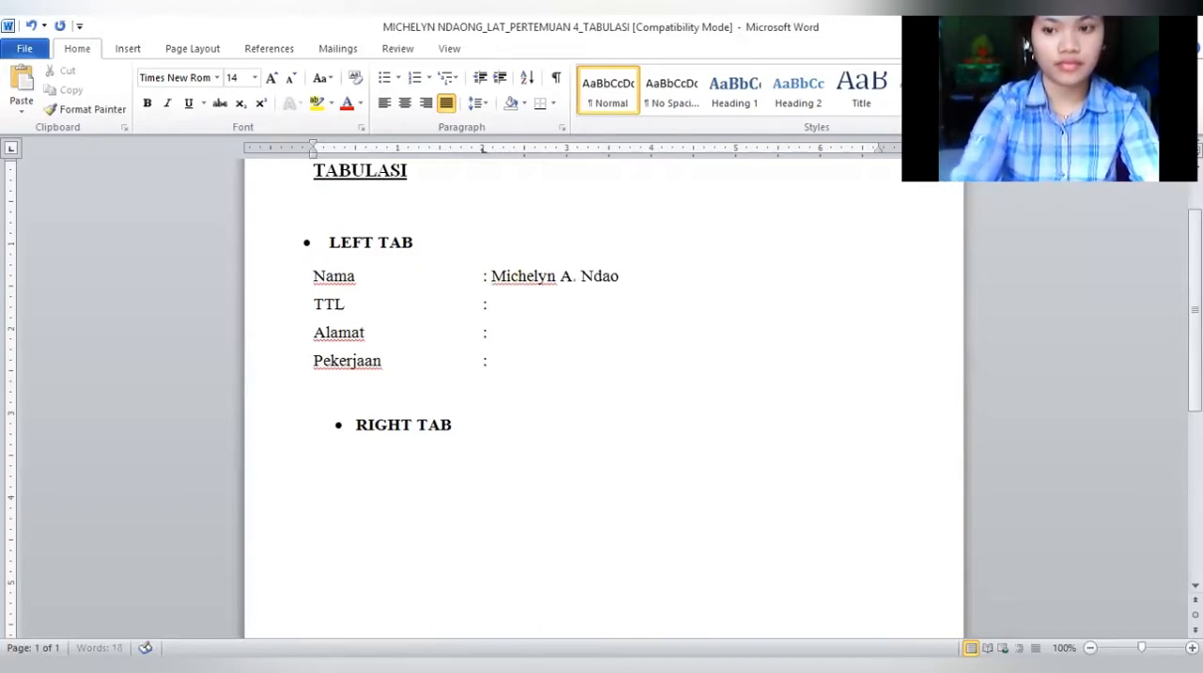
Enter the person's place and date of birth after the colon on the TTL line
left_click(496, 305)
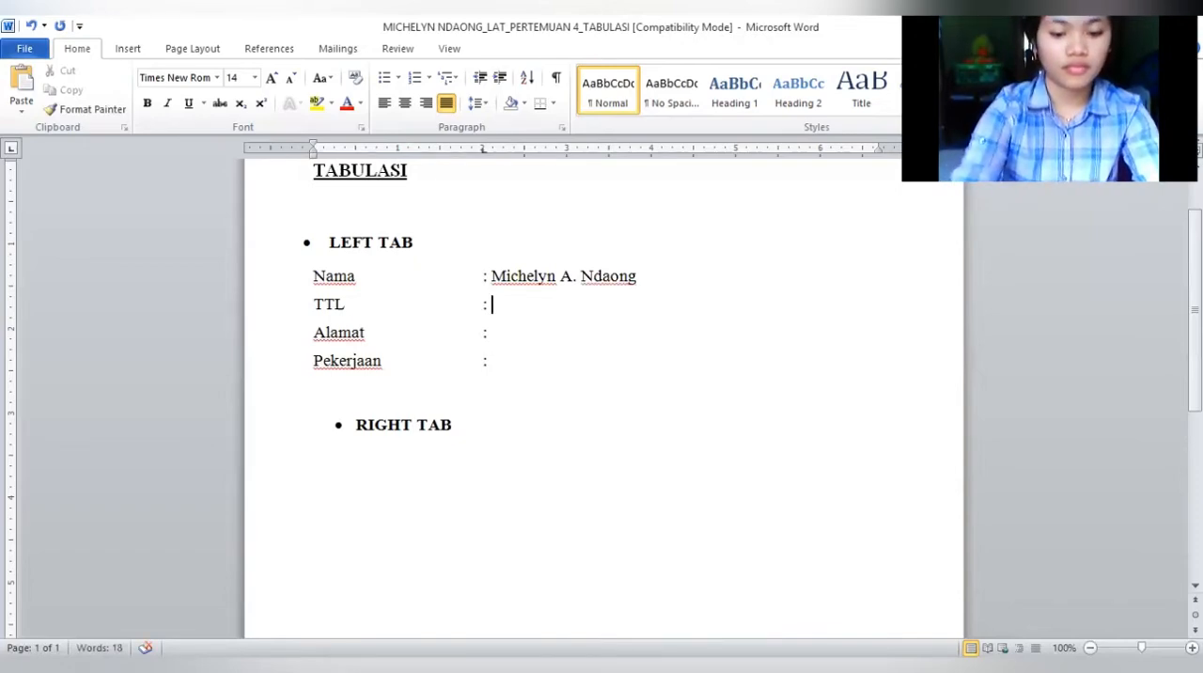
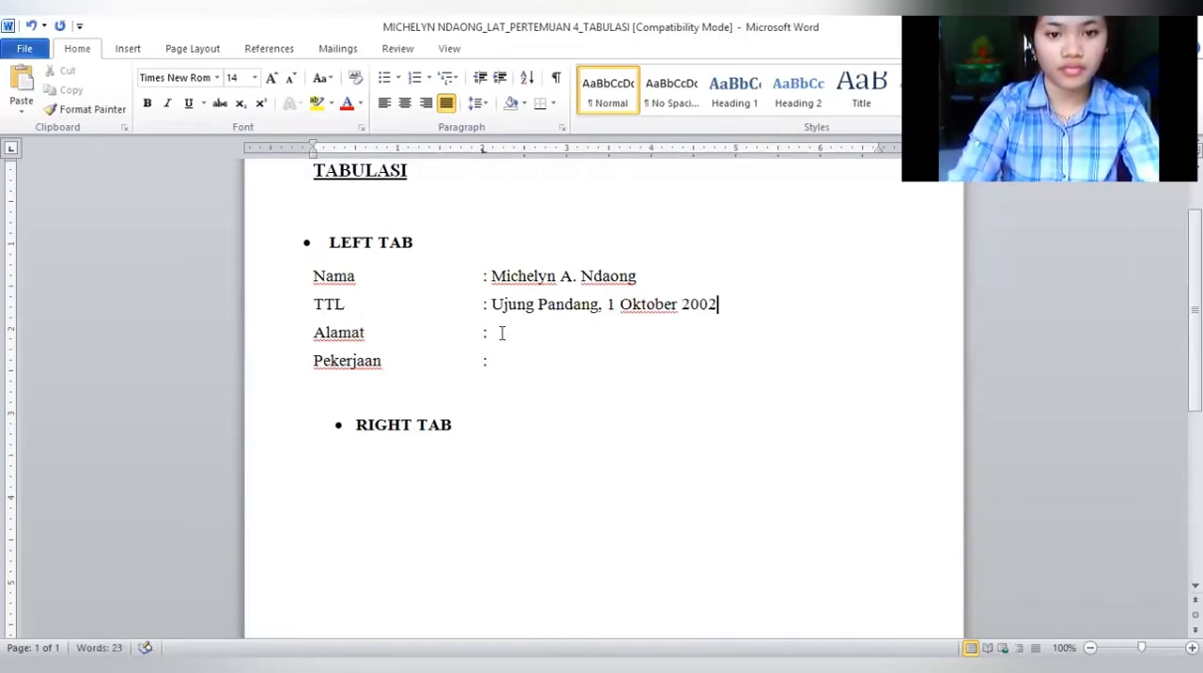
Enter the person's street address after the colon on the Alamat line
left_click(502, 333)
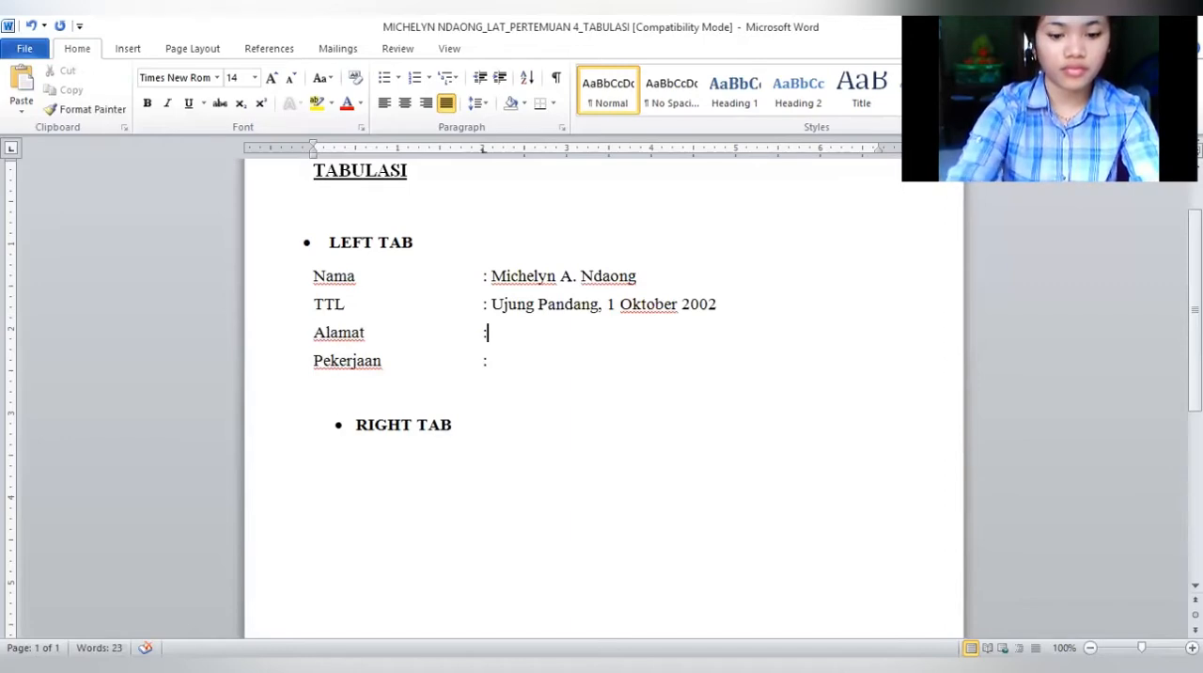
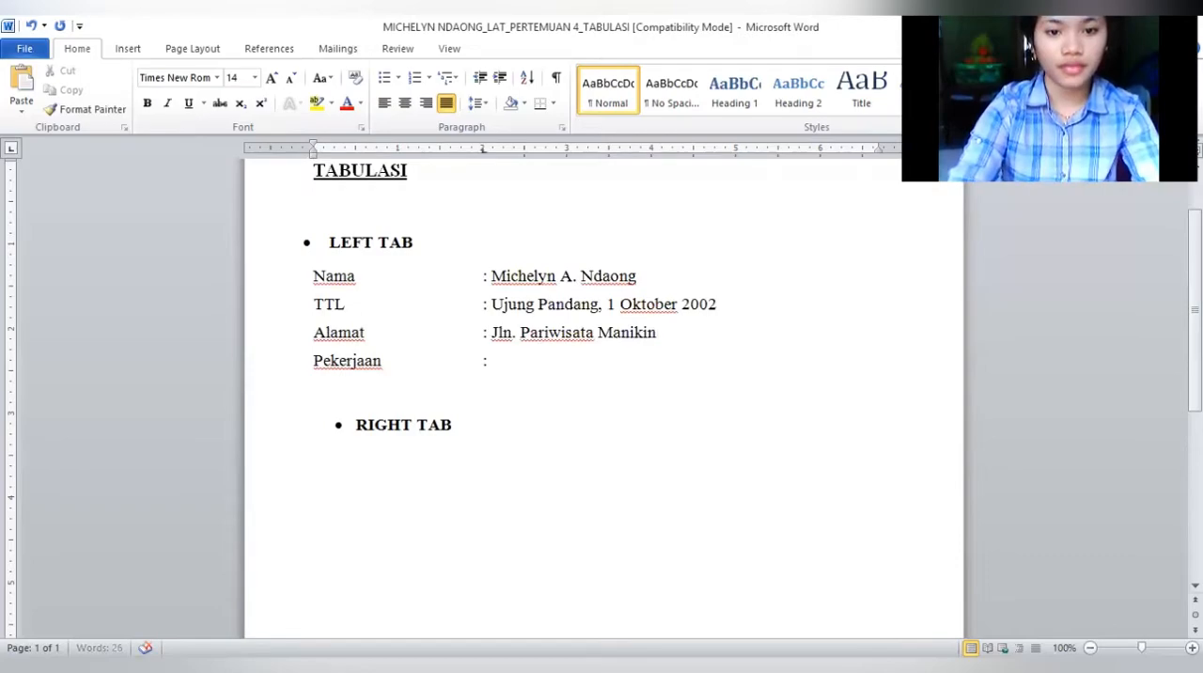
Enter Mahasiswa after the colon on the Pekerjaan line and add an empty line below it
left_click(493, 361)
type("M")
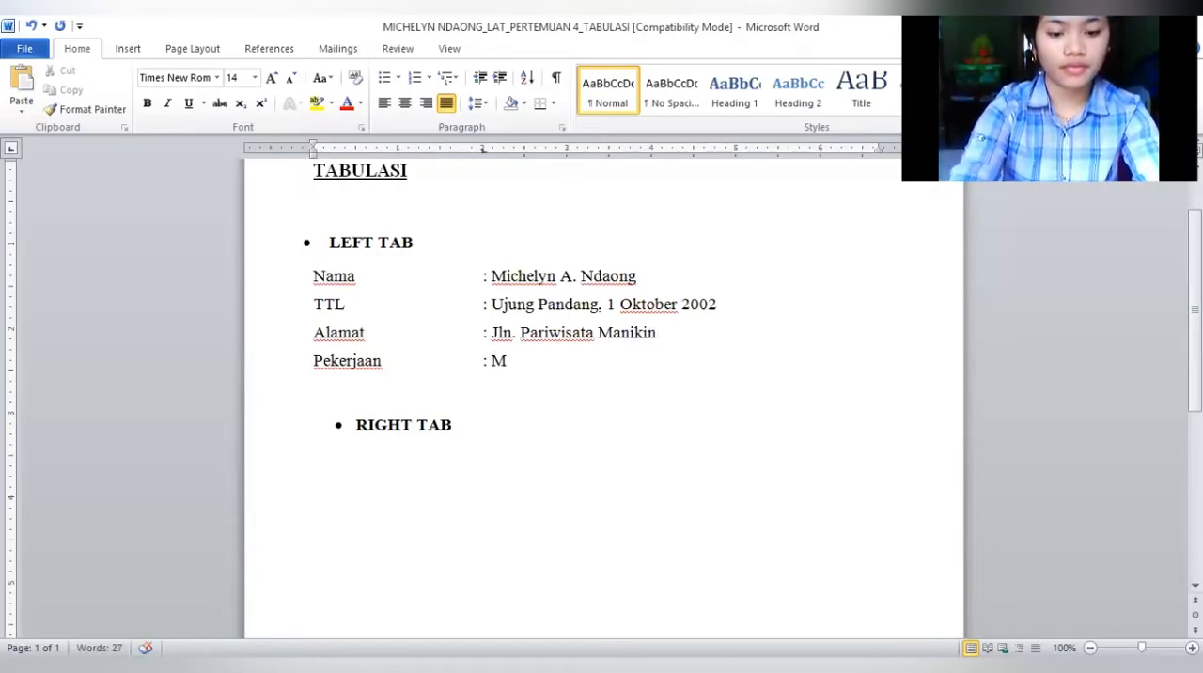
type("ahasis")
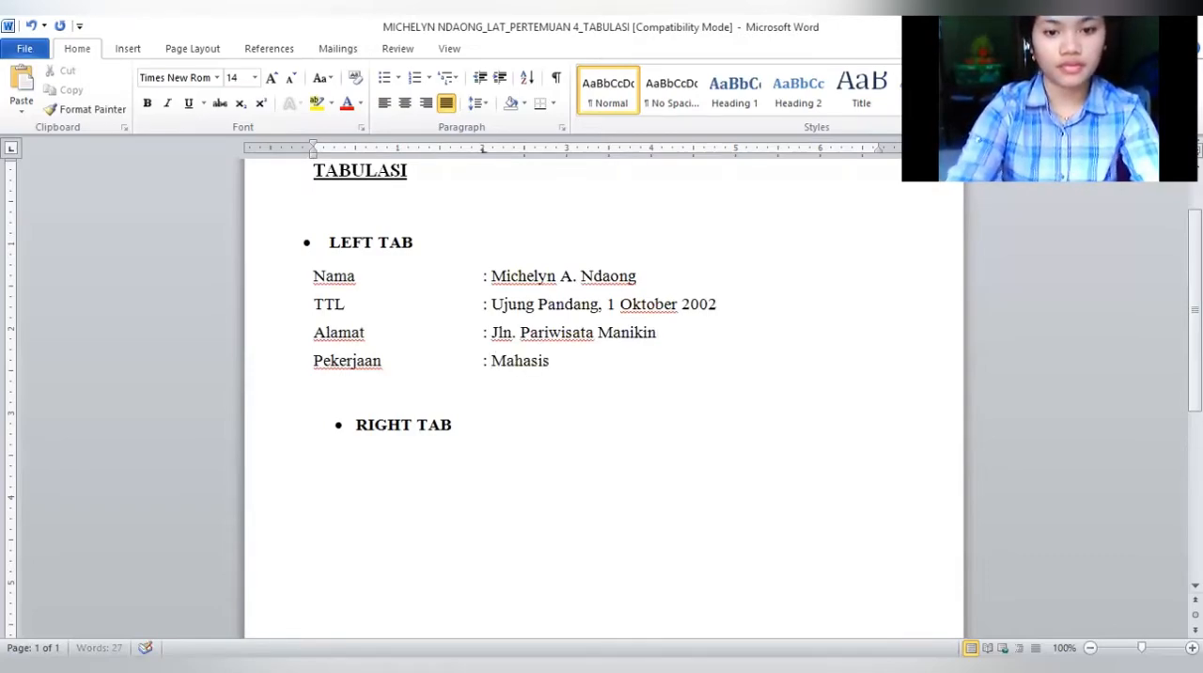
type("wa")
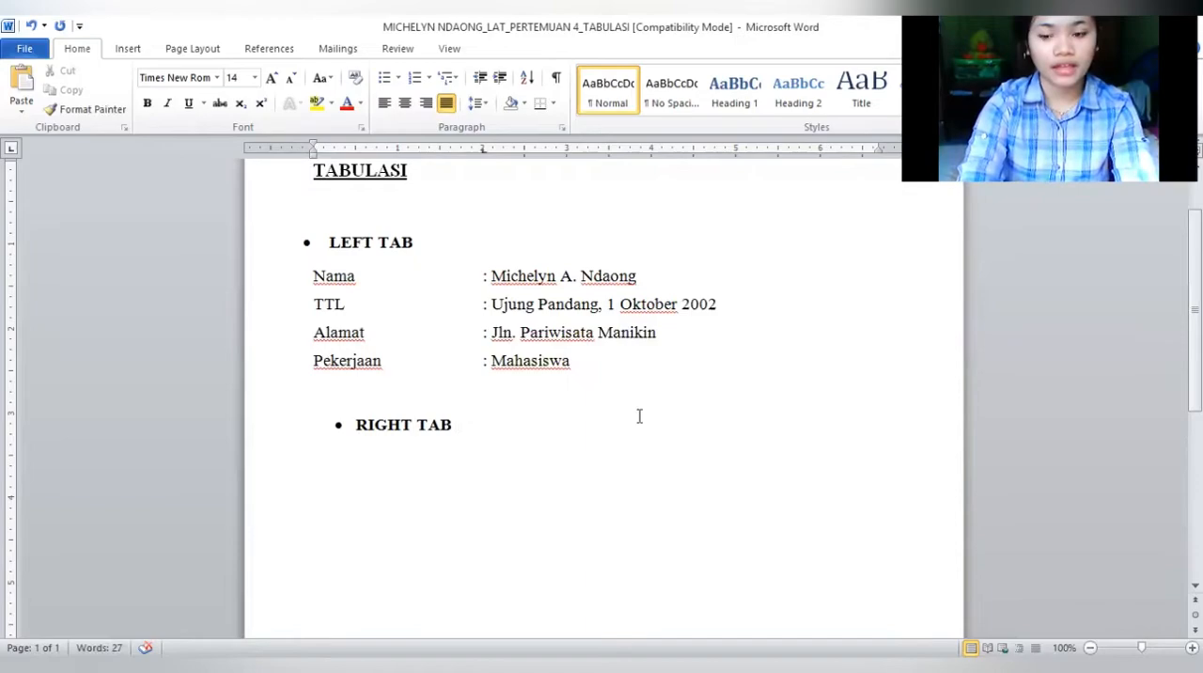
key("Return")
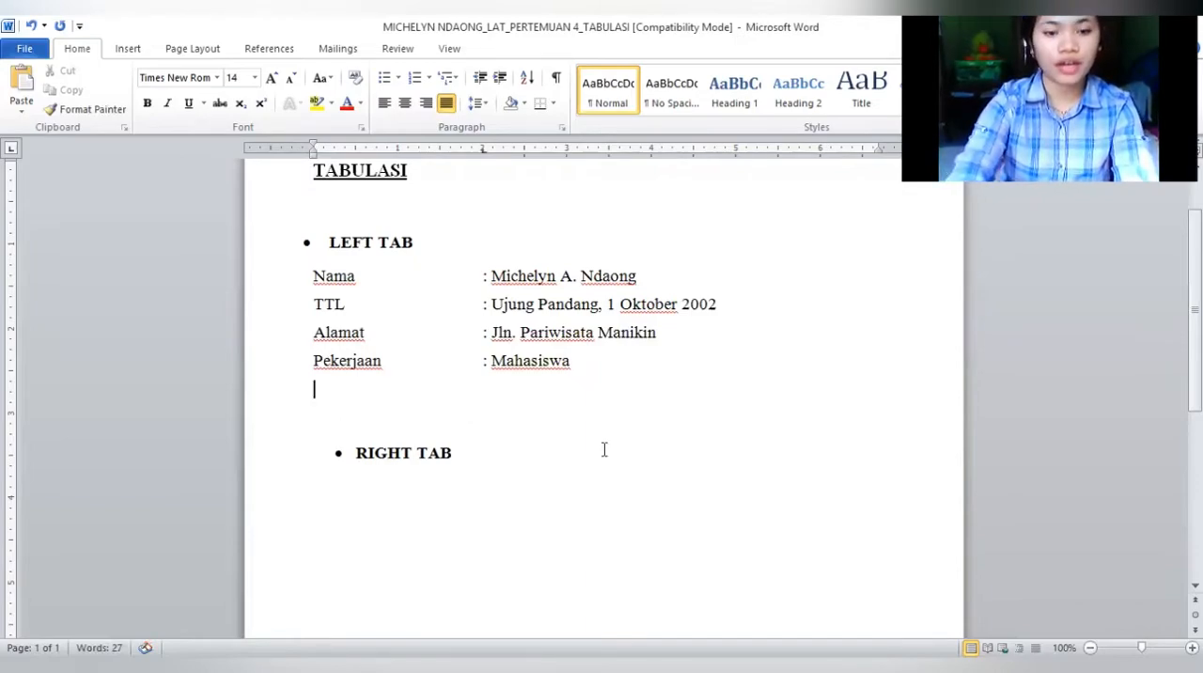
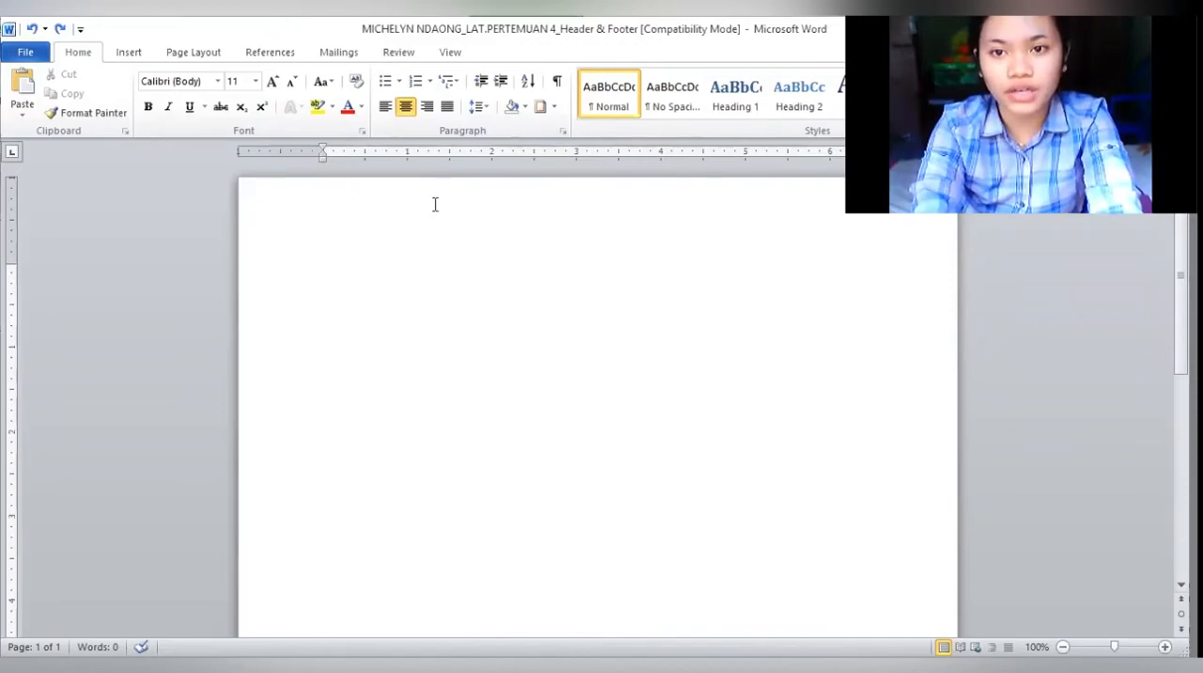
left_click(129, 52)
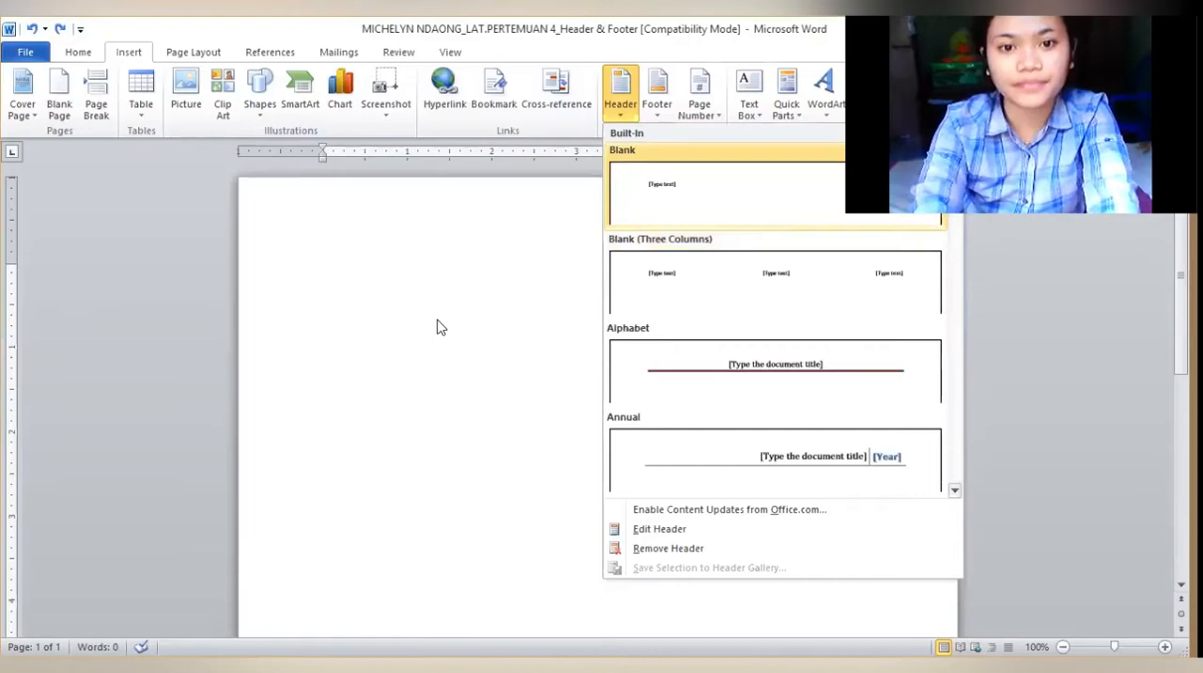
left_click(84, 57)
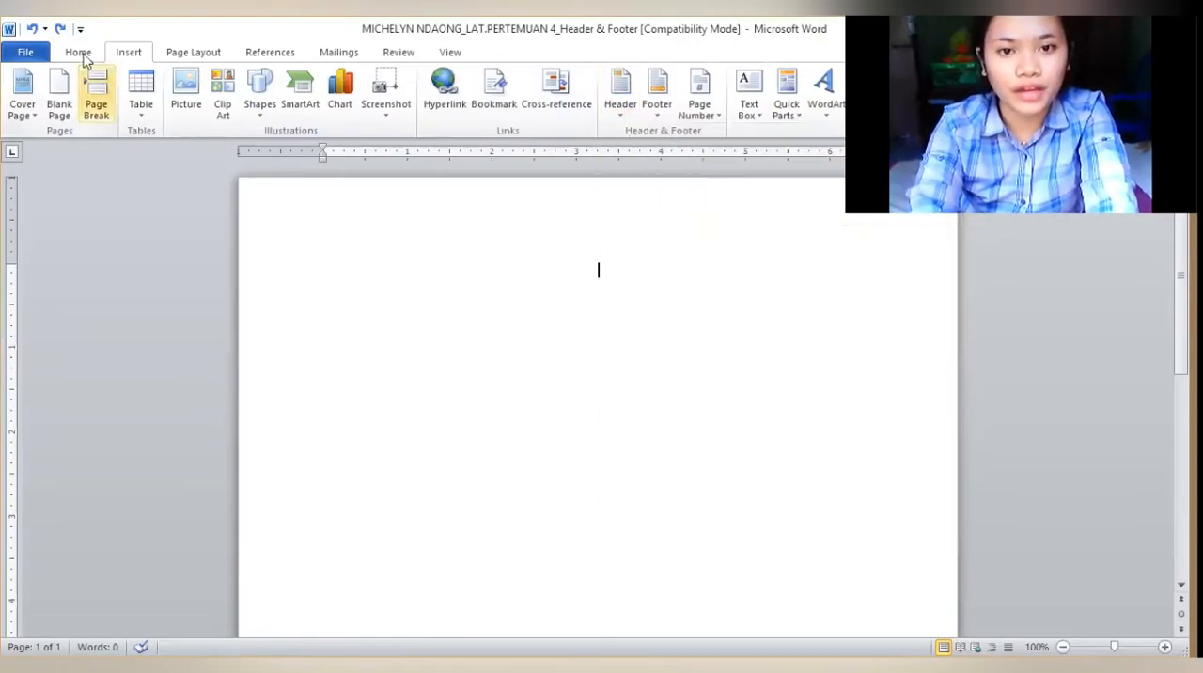
left_click(80, 53)
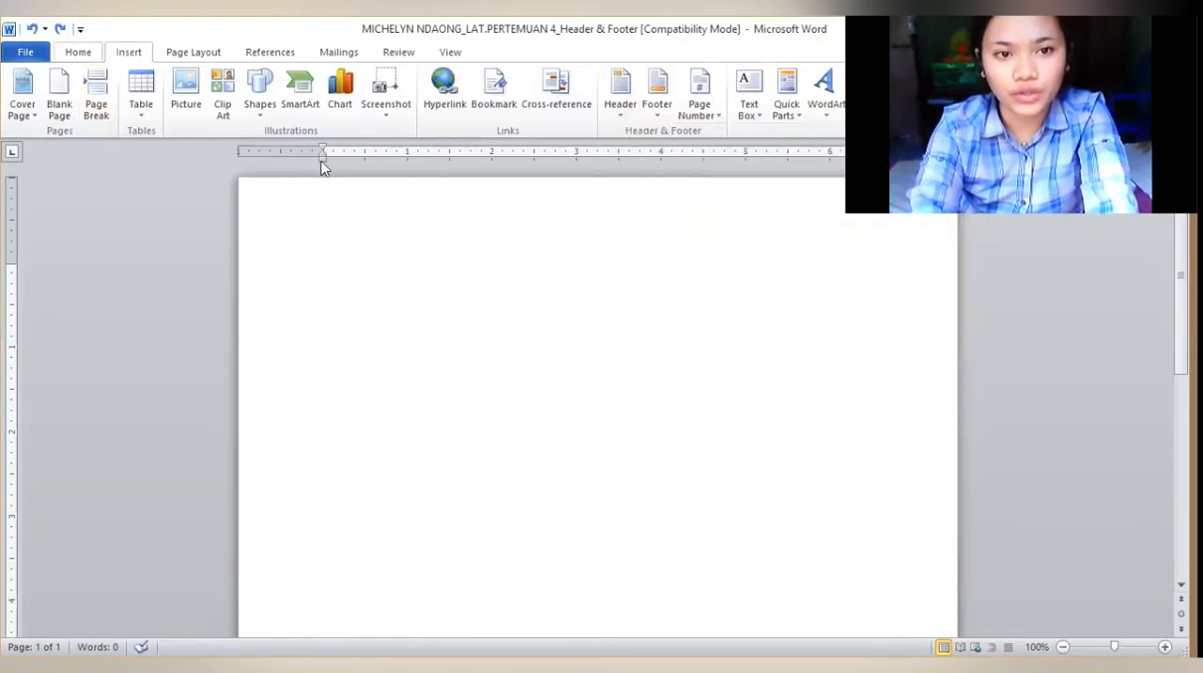
Open the page header for editing and paste the copied Universitas Nusa Cendana letterhead with its logo into it
double_click(598, 265)
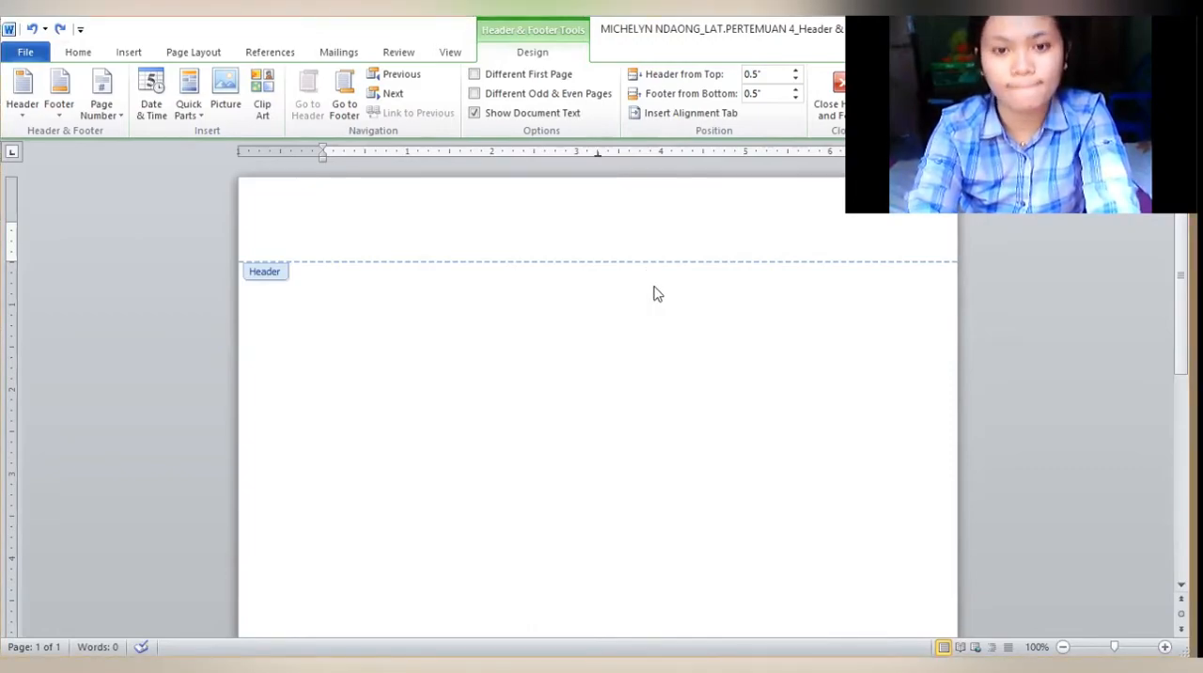
key("ctrl+v")
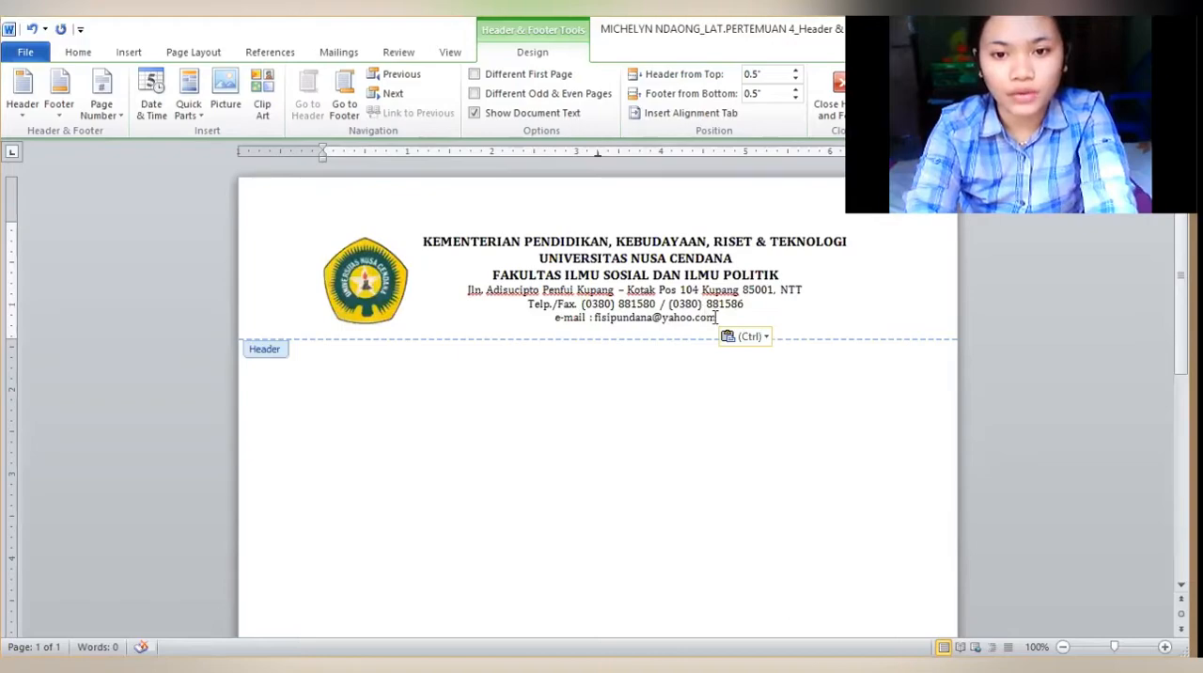
Give the e-mail line in the header a 1 ½ pt black solid border along its bottom edge only
left_click_drag(719, 319, 550, 311)
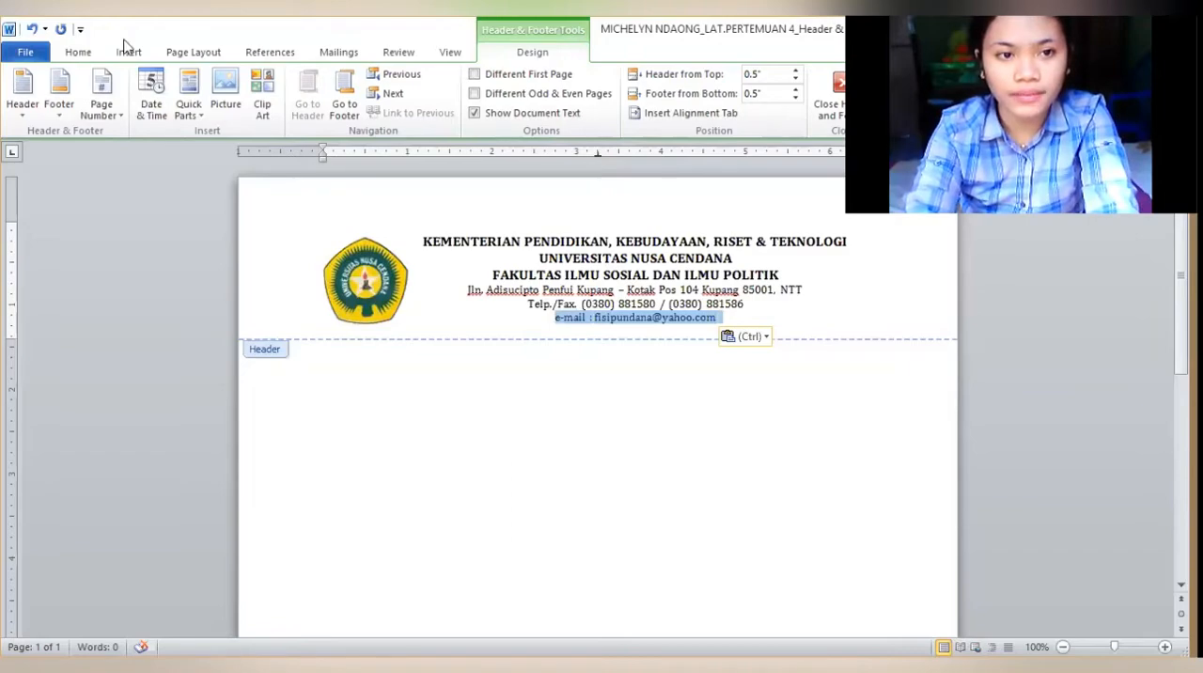
left_click(78, 57)
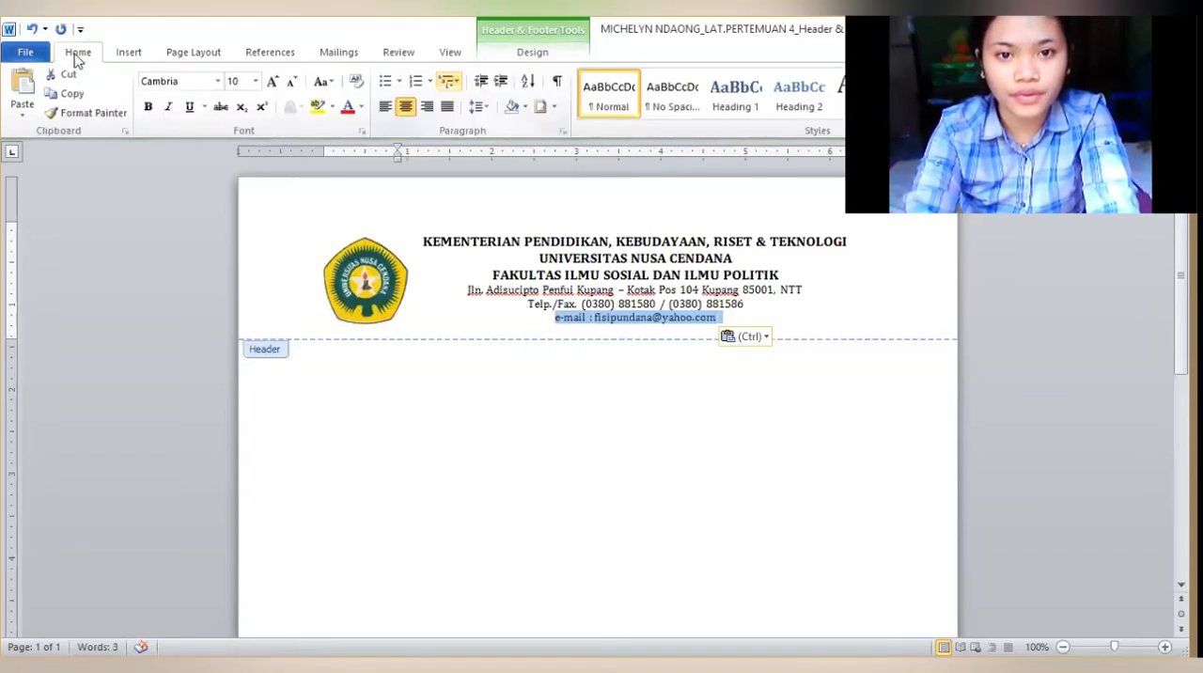
left_click(555, 107)
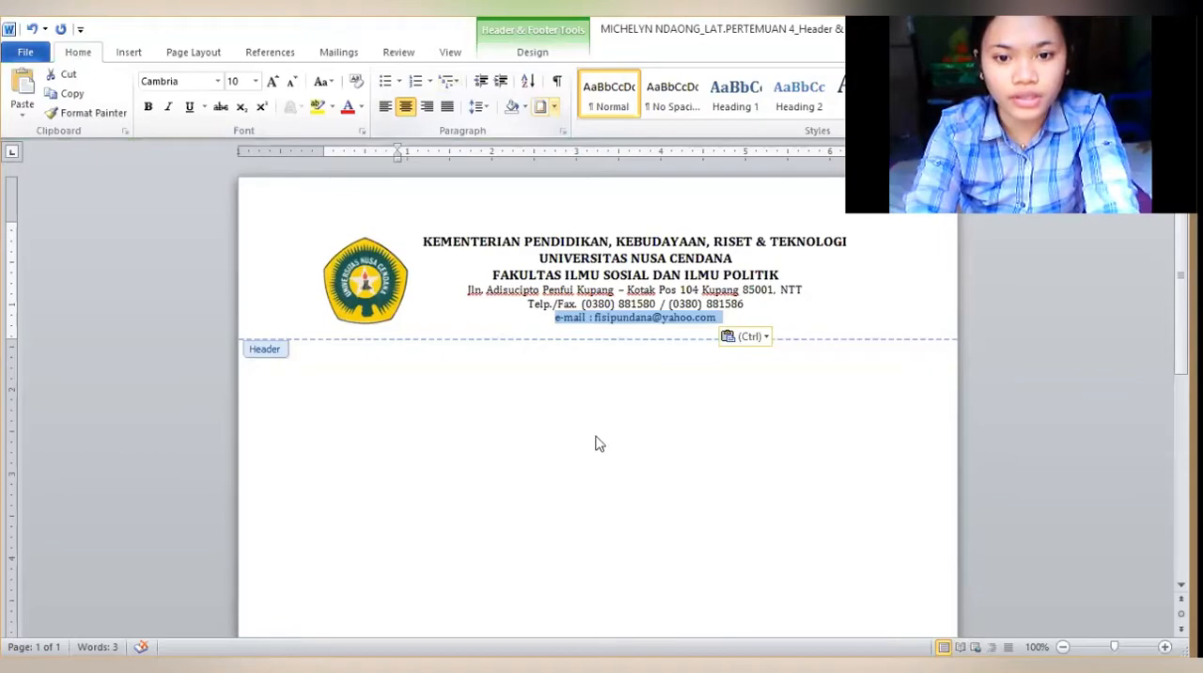
left_click(599, 438)
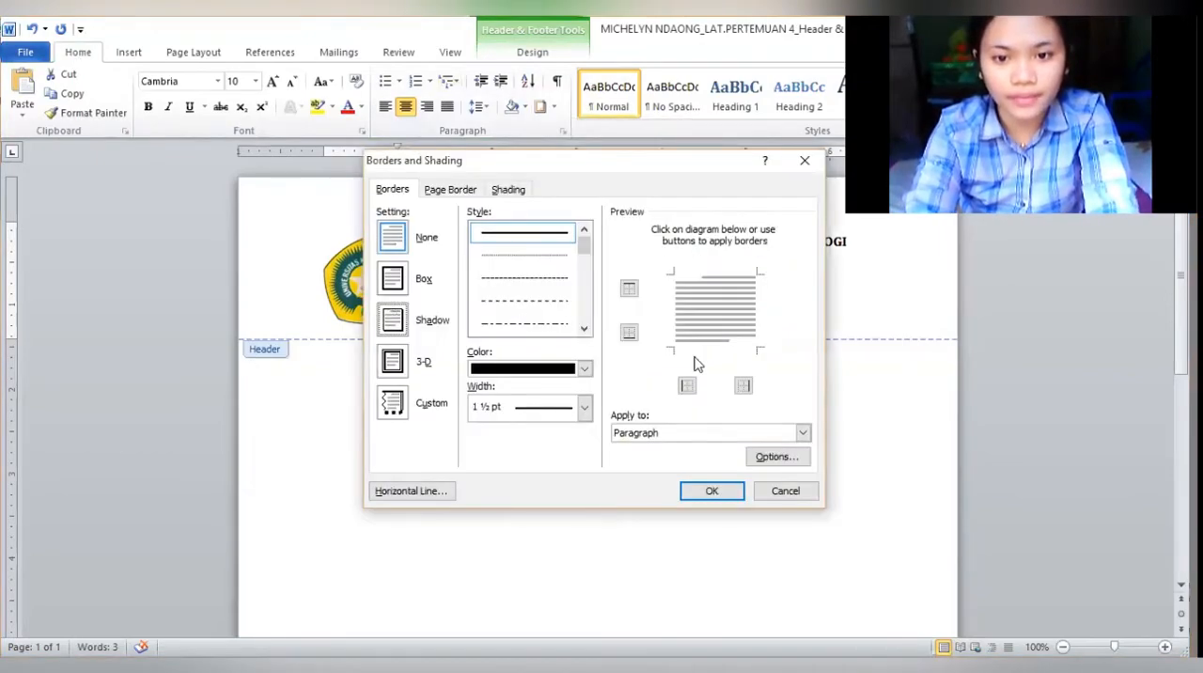
left_click(628, 340)
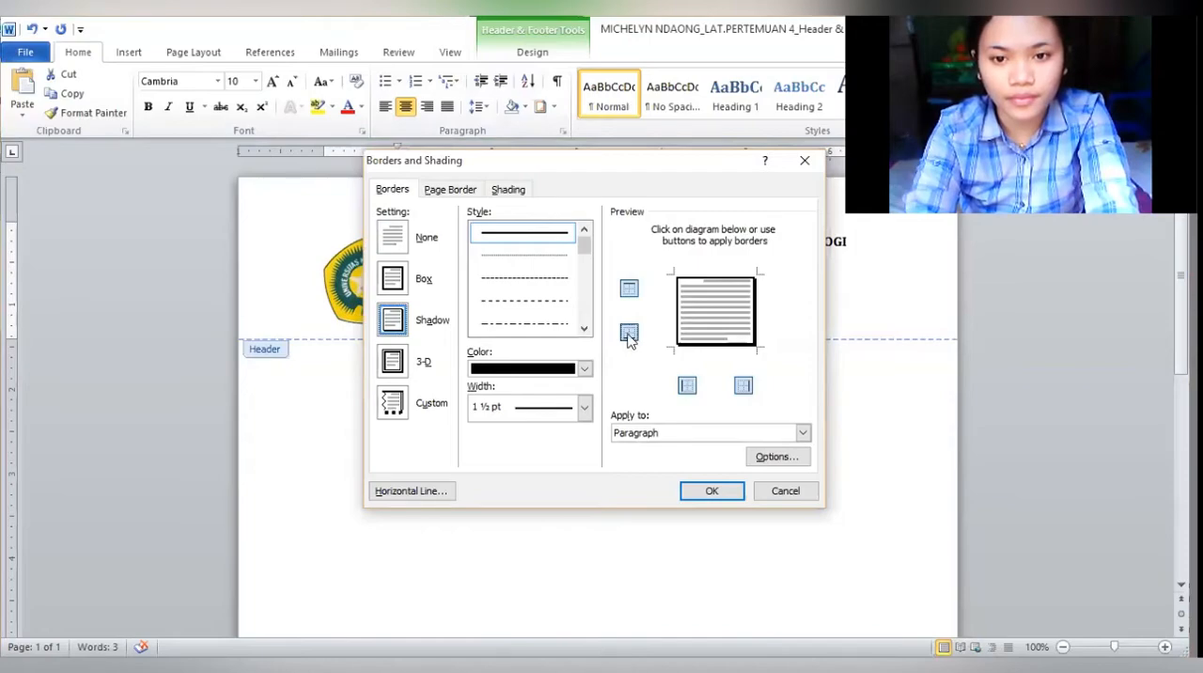
left_click(742, 385)
left_click(687, 385)
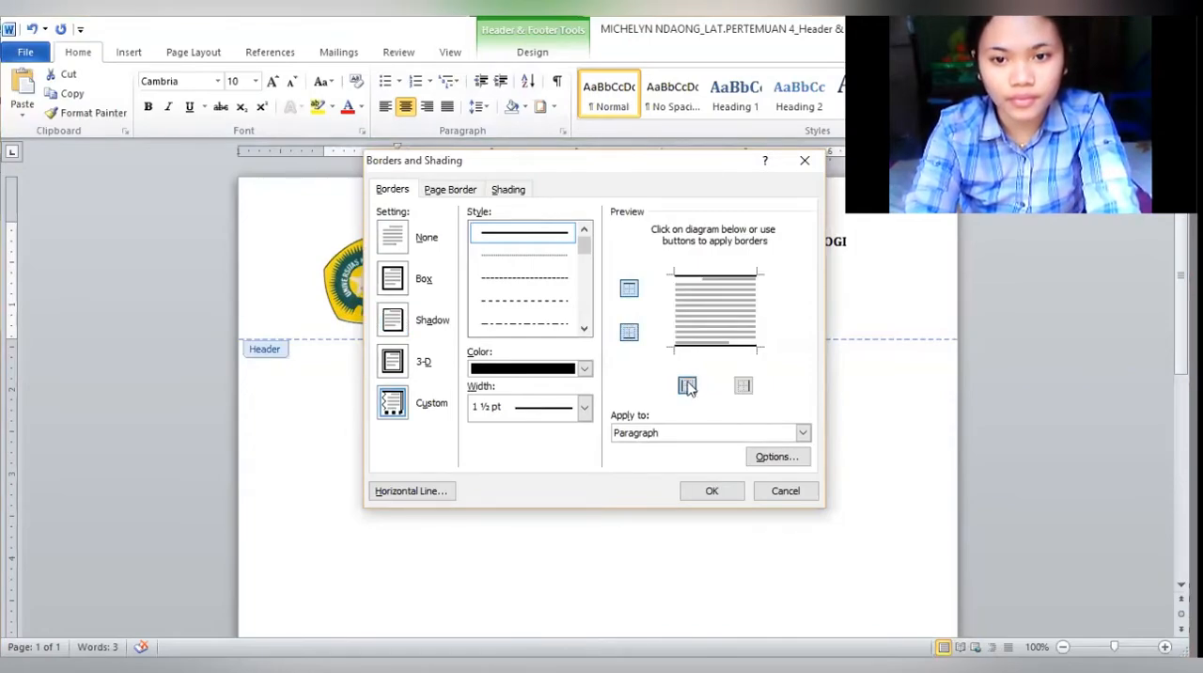
left_click(630, 289)
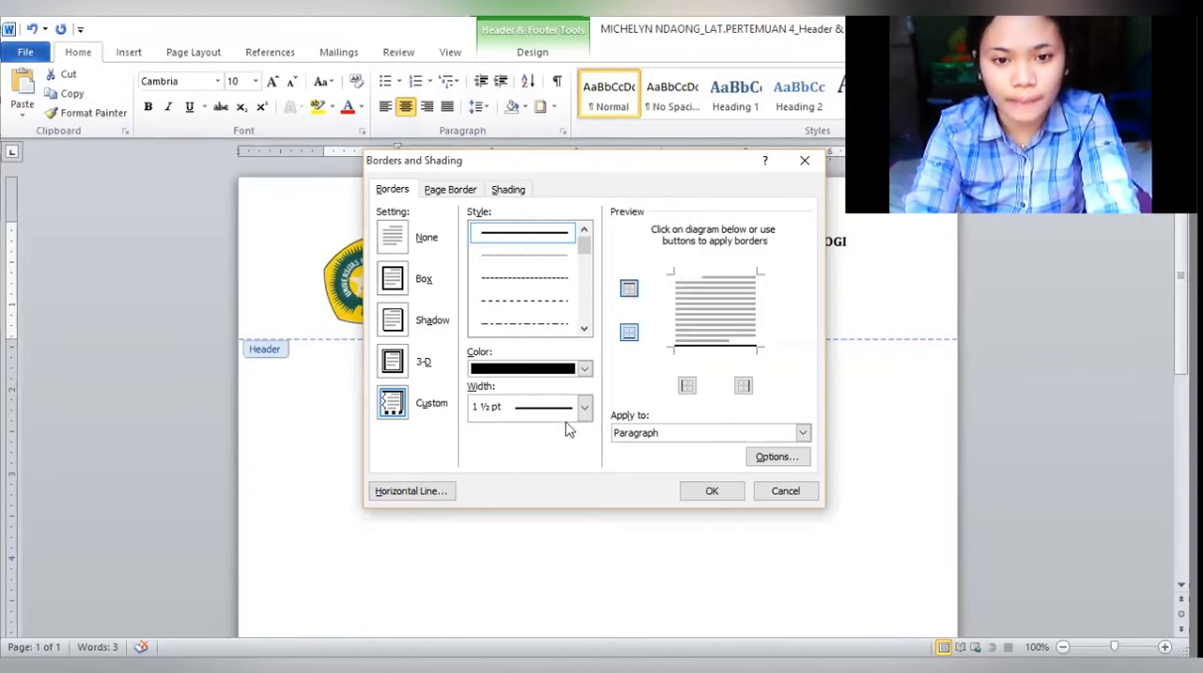
left_click_drag(584, 249, 585, 261)
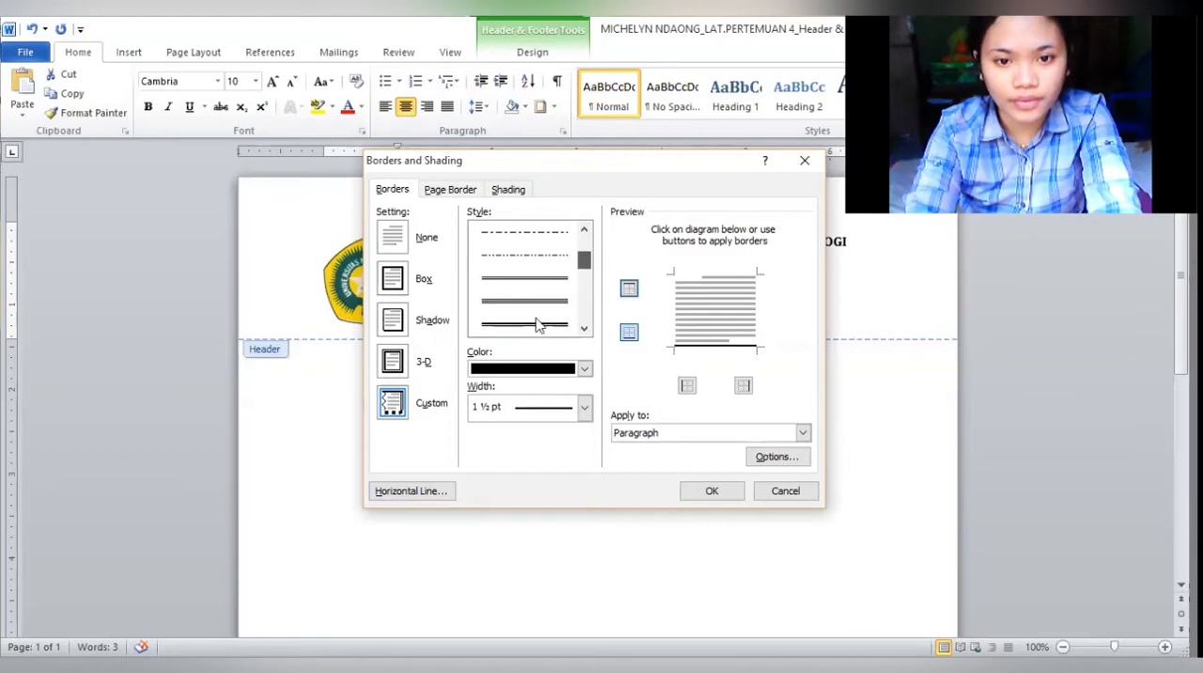
left_click(536, 324)
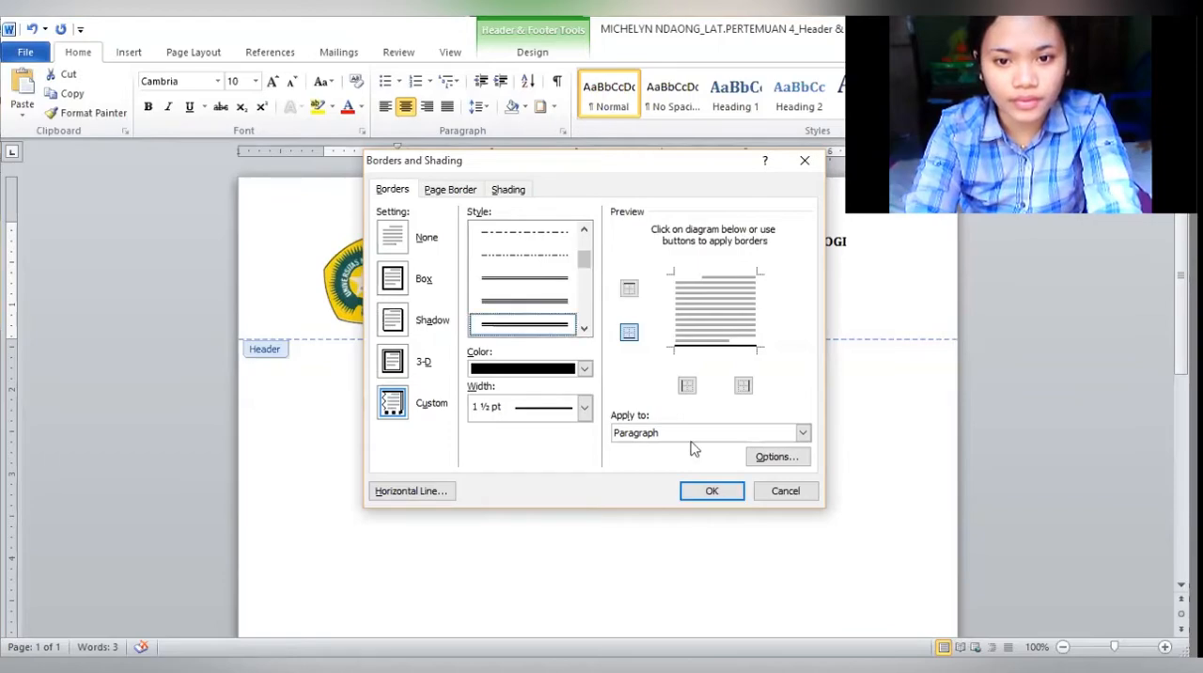
left_click(702, 495)
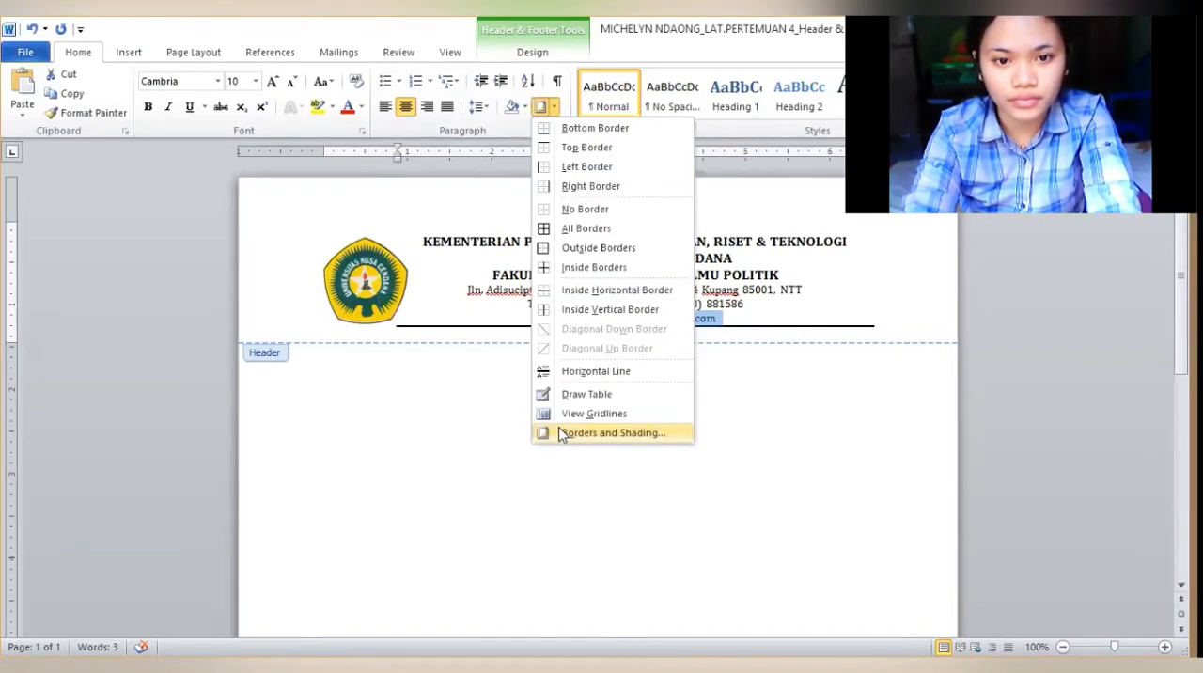
Apply a 1 ½ pt double-line border to the bottom edge of the header's e-mail line, without left, right or top borders
left_click(561, 433)
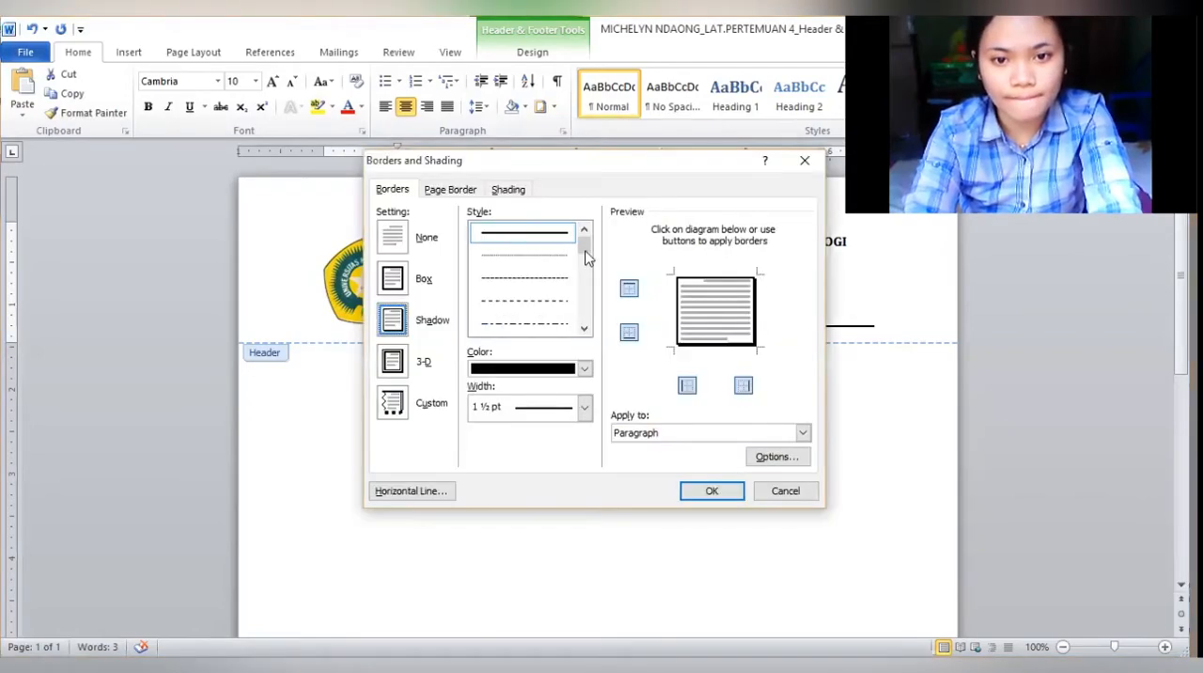
mouse_move(585, 255)
left_mouse_down()
mouse_move(586, 271)
mouse_move(585, 261)
left_mouse_up()
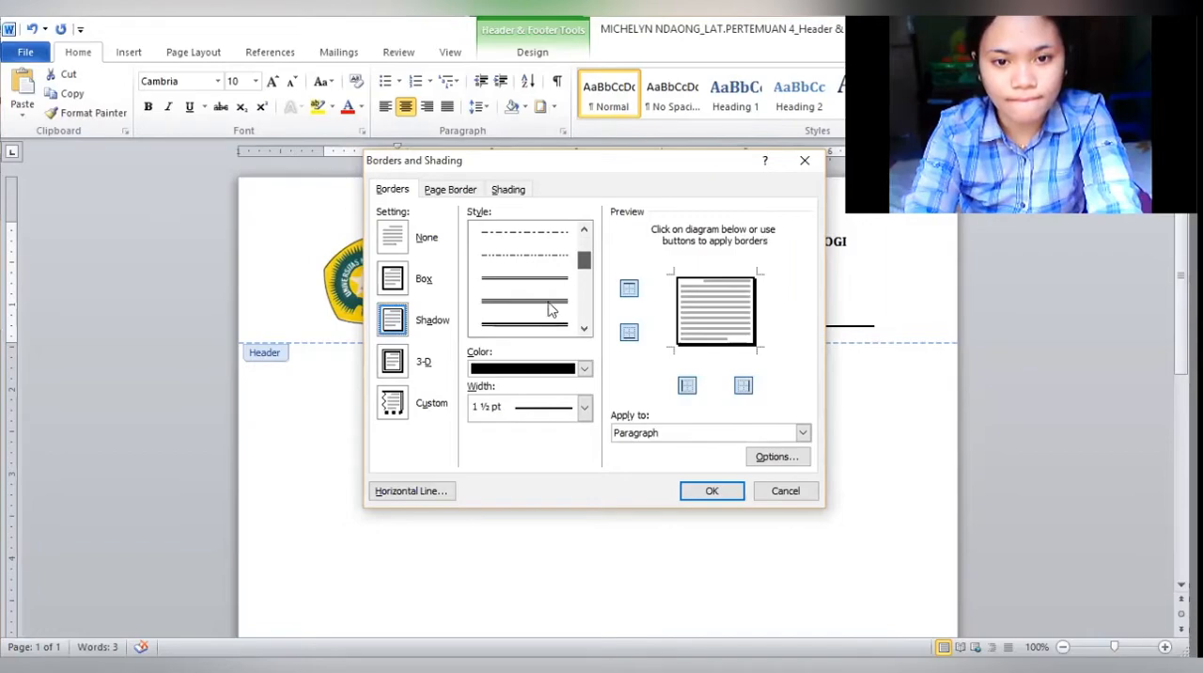
scroll(552, 310, "down", 1)
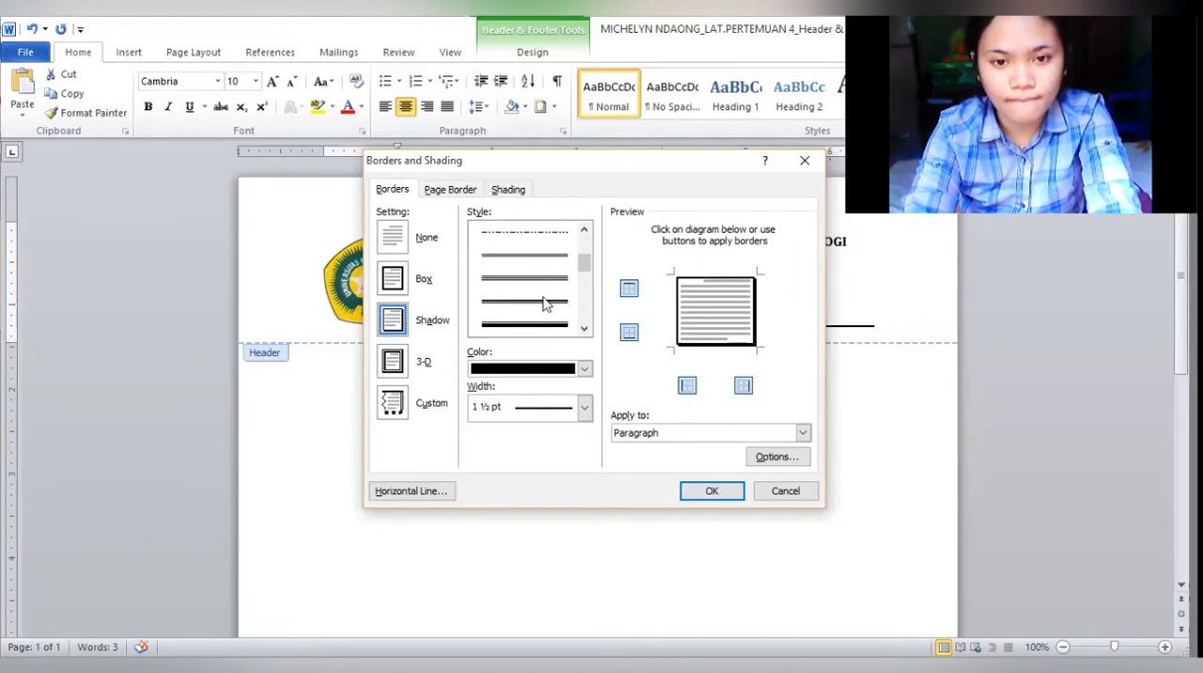
left_click(545, 302)
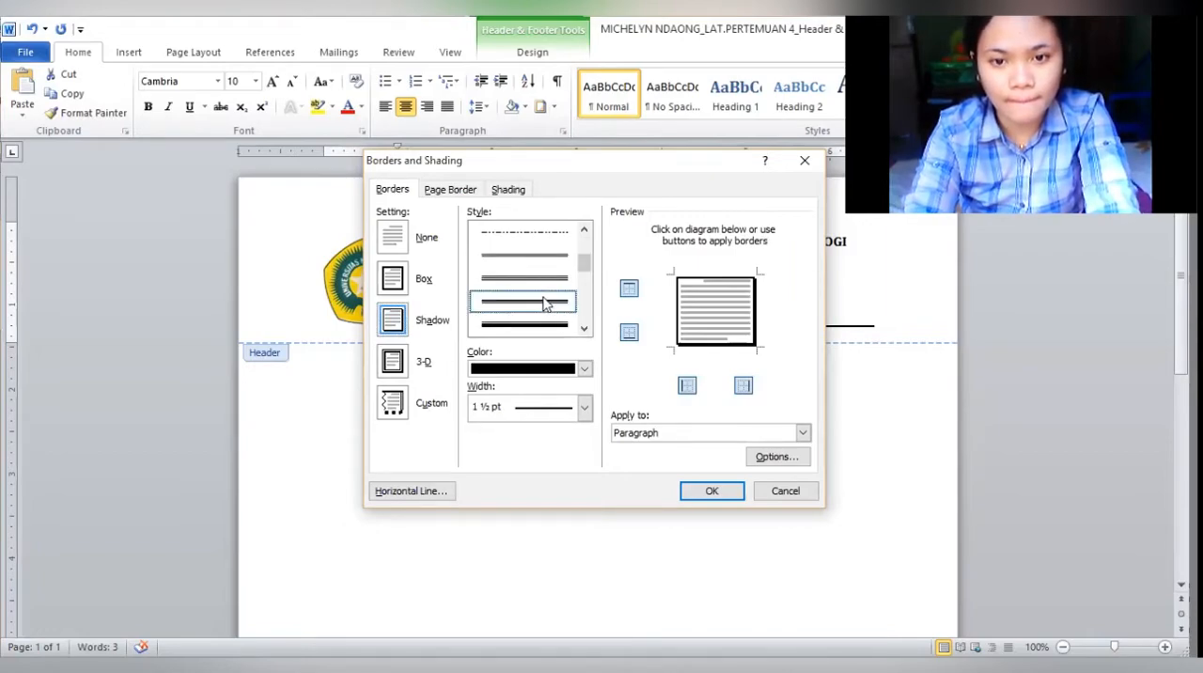
left_click(687, 387)
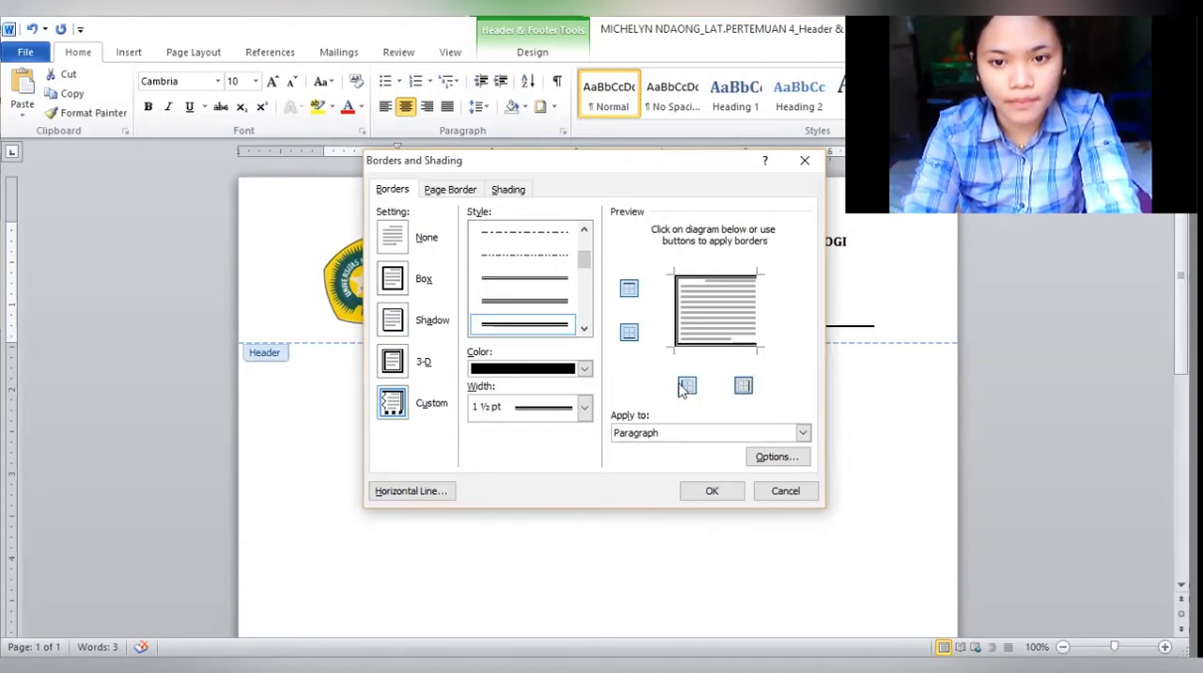
left_click(629, 290)
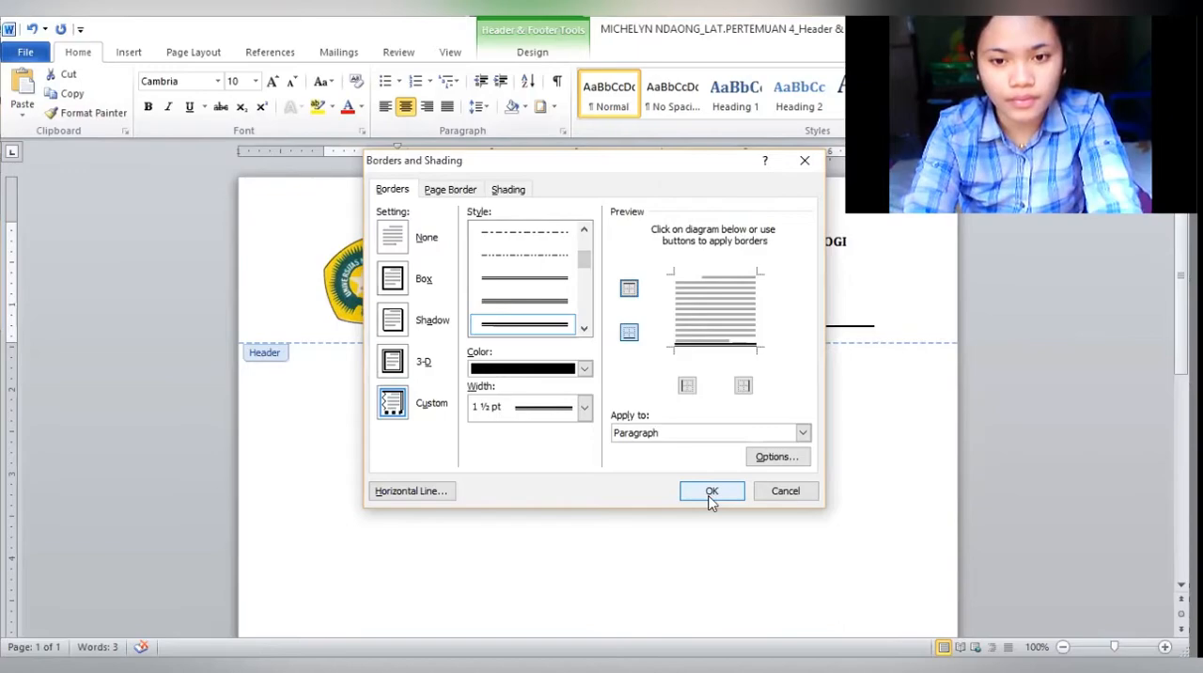
left_click(712, 492)
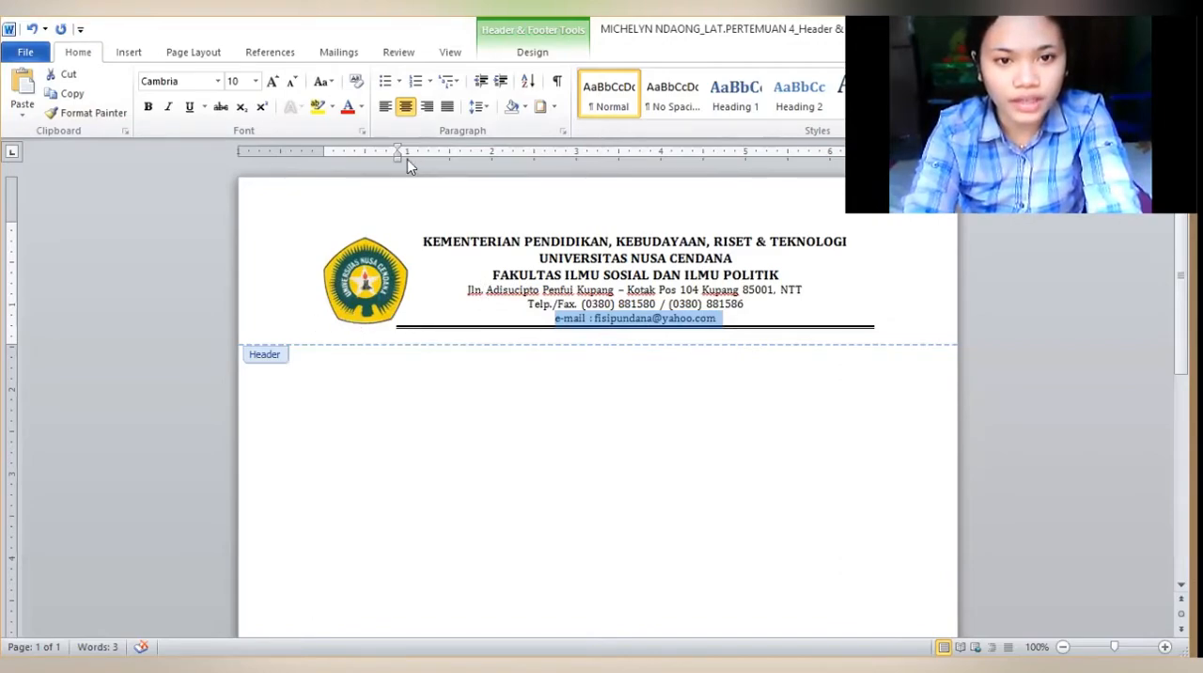
Extend the double line left beneath the logo by reducing the e-mail line's left indent, and nudge the logo up slightly above the line
left_click_drag(407, 161, 407, 161)
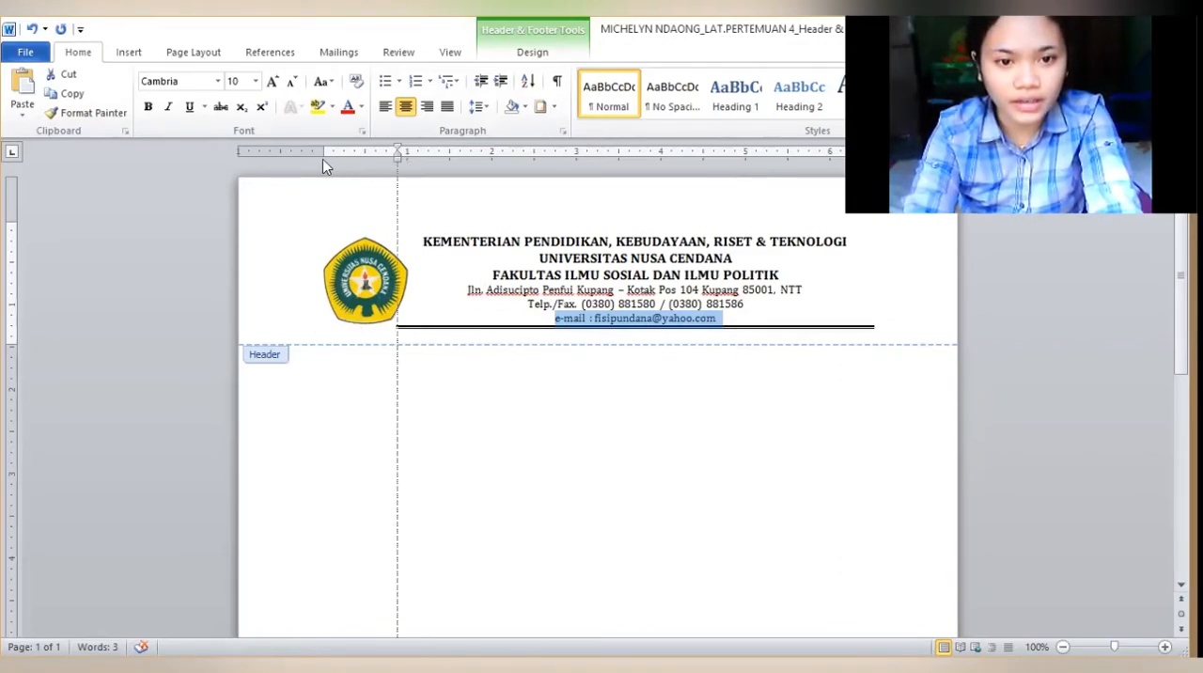
left_click_drag(322, 161, 308, 161)
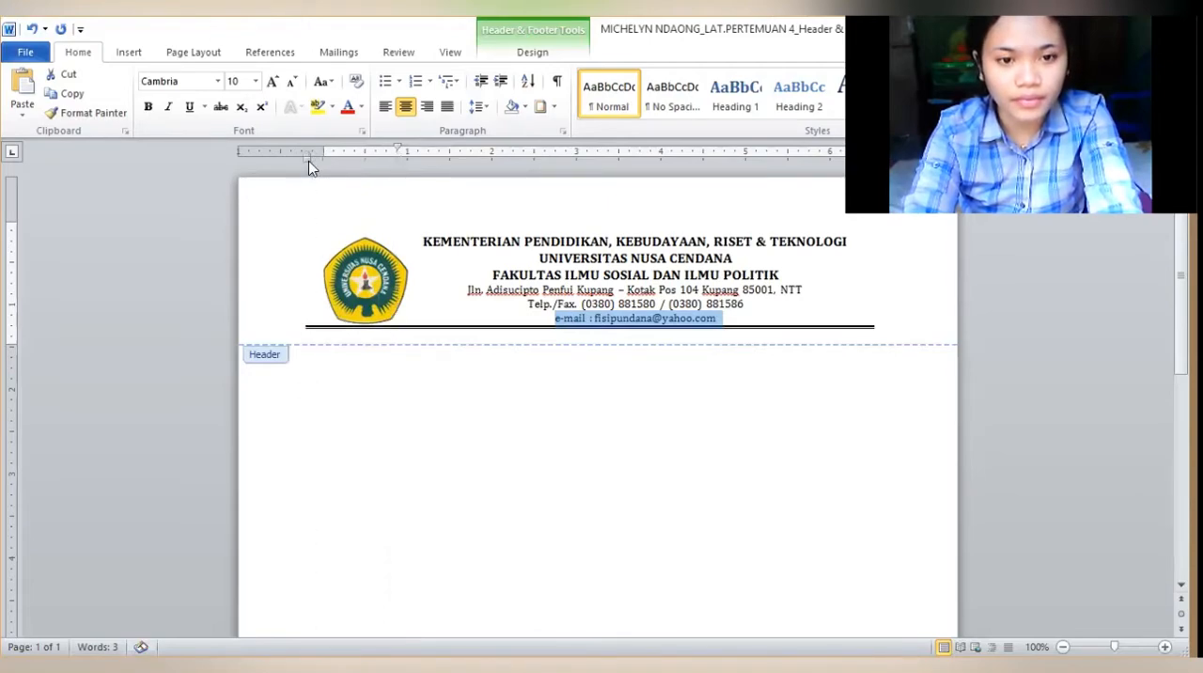
left_click(366, 273)
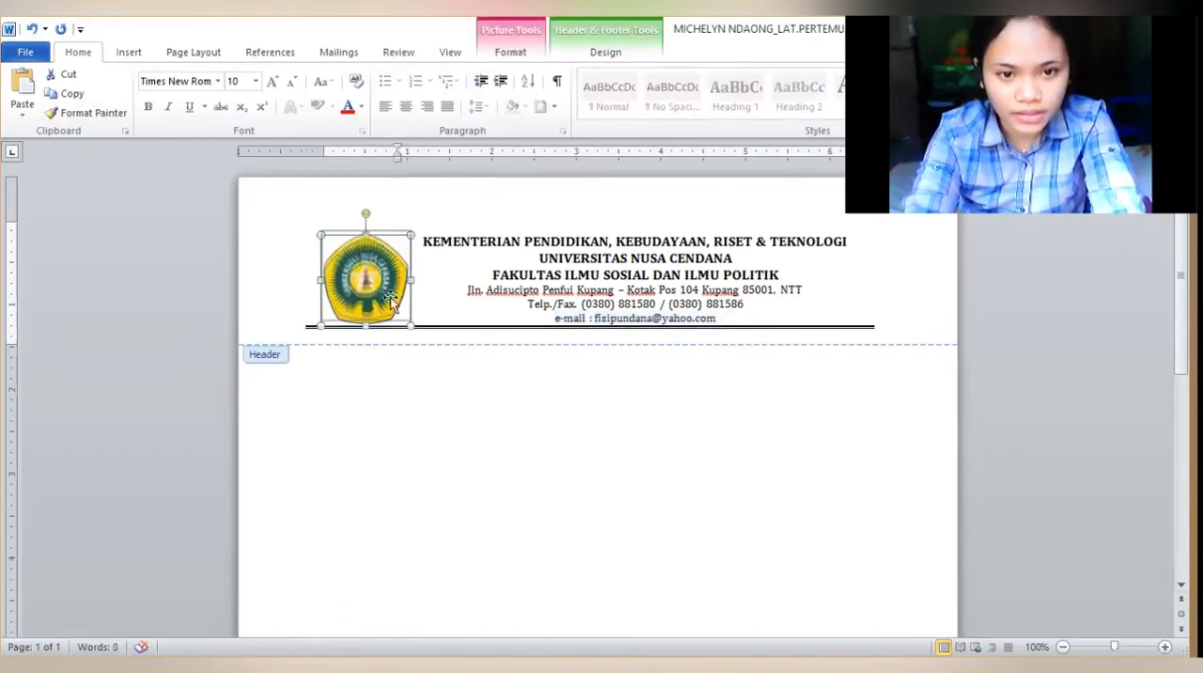
left_click_drag(390, 297, 390, 296)
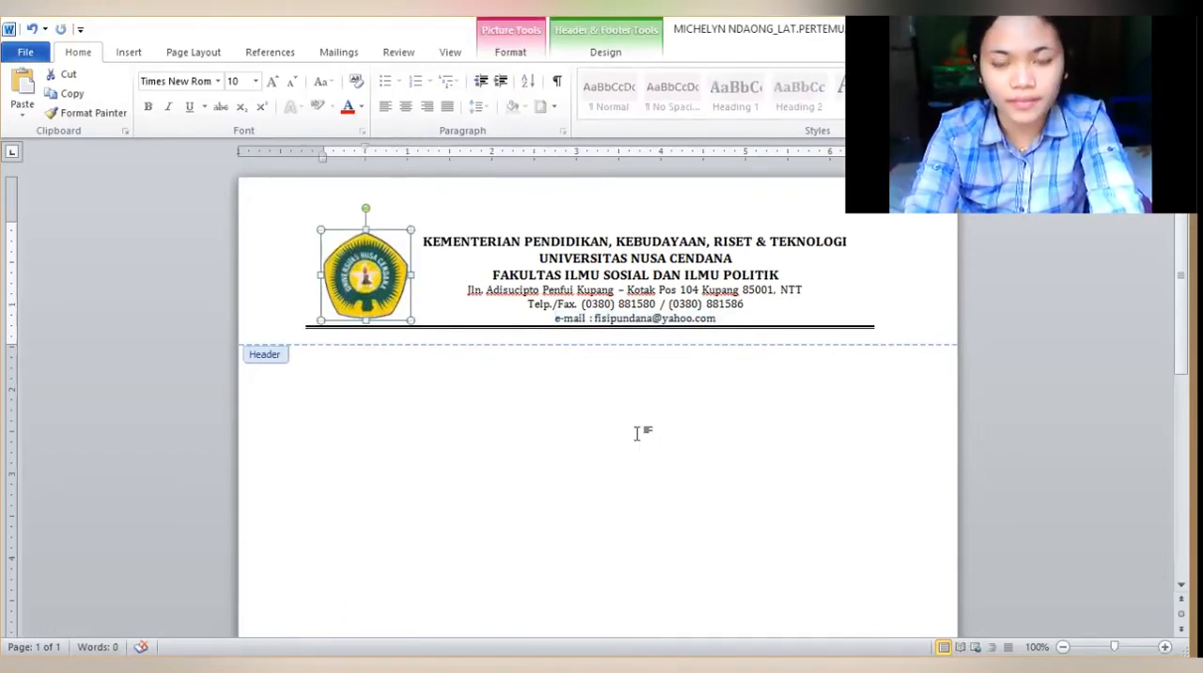
double_click(636, 433)
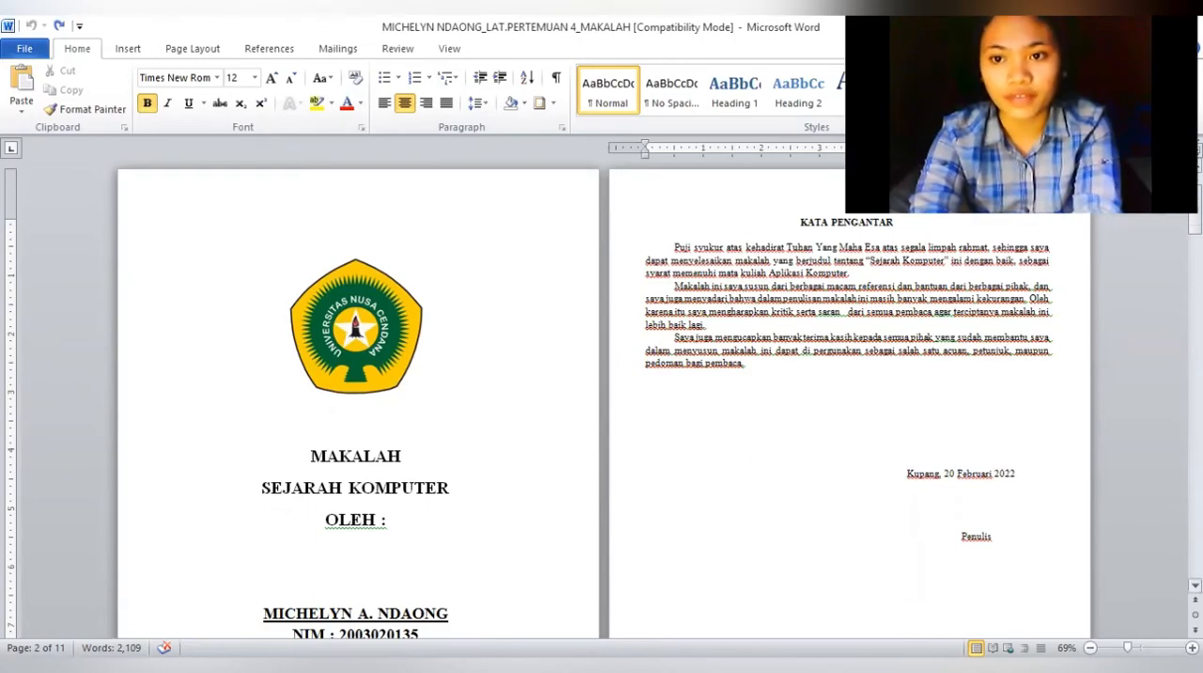
Insert a Next Page section break before KATA PENGANTAR in the MAKALAH document and check the header's section labels
scroll(601, 404, "down", 10)
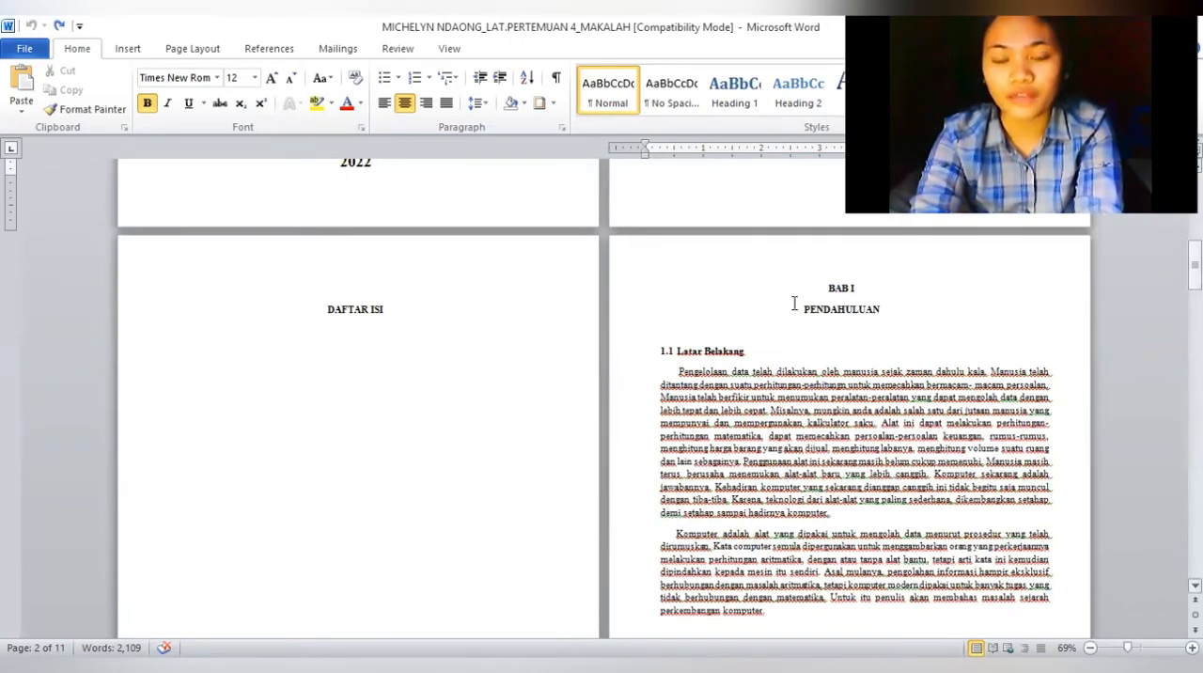
scroll(366, 299, "up", 10)
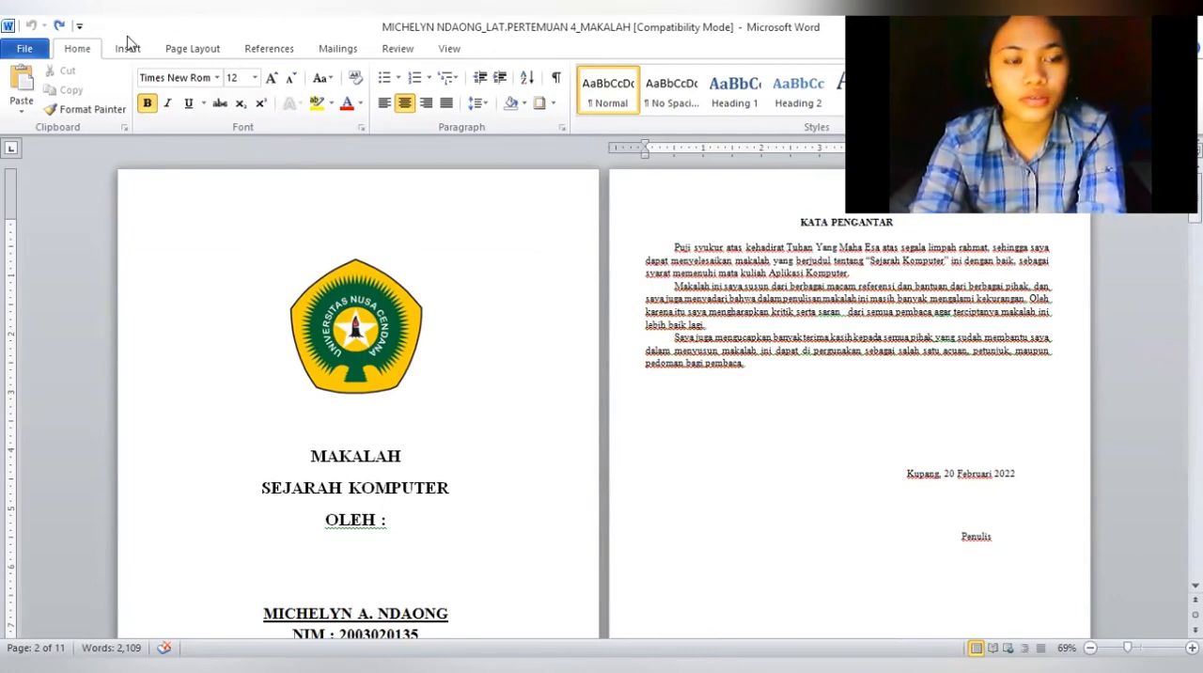
left_click(194, 49)
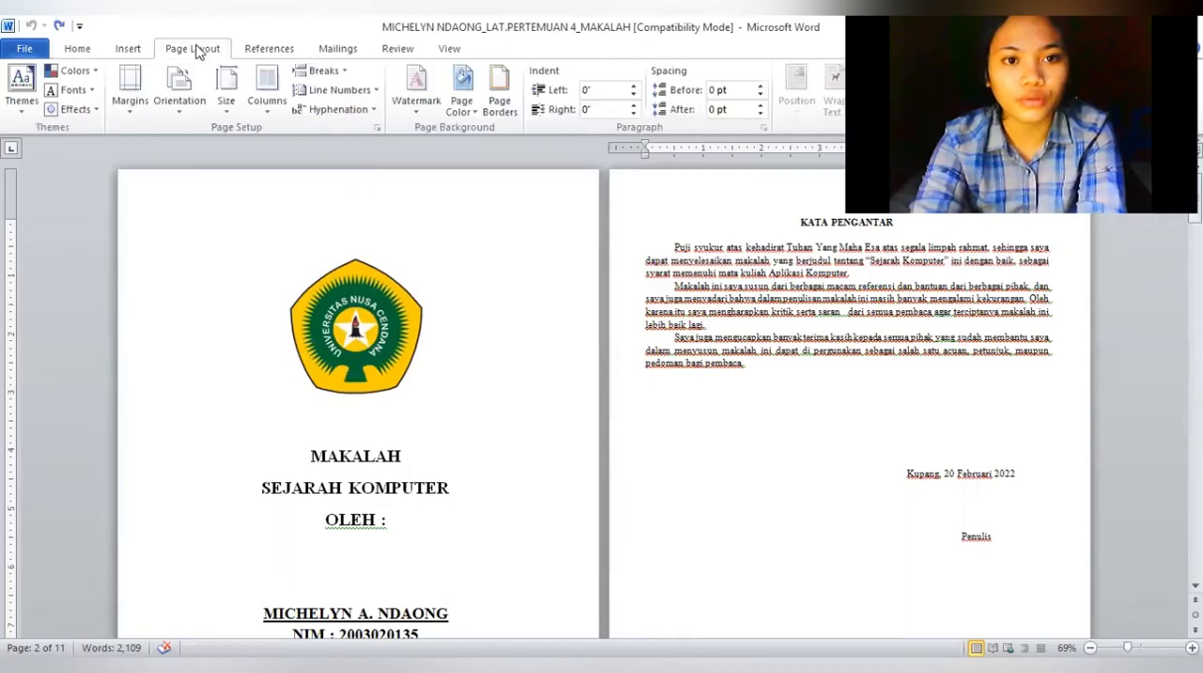
left_click(343, 72)
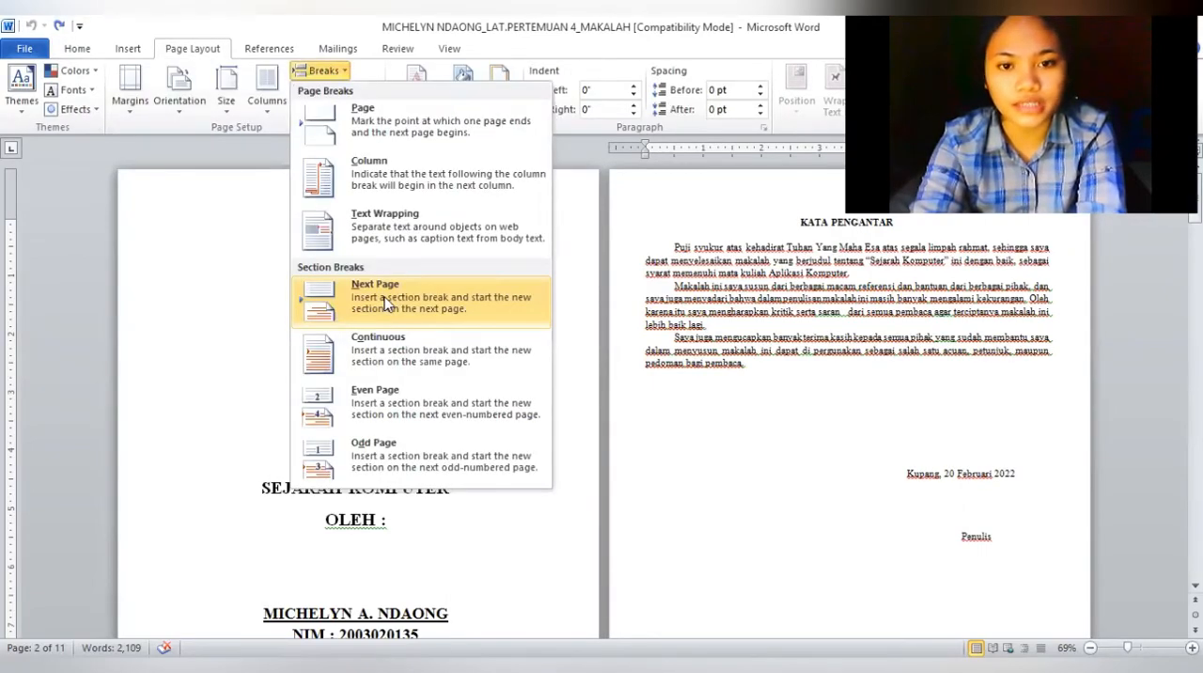
left_click(385, 302)
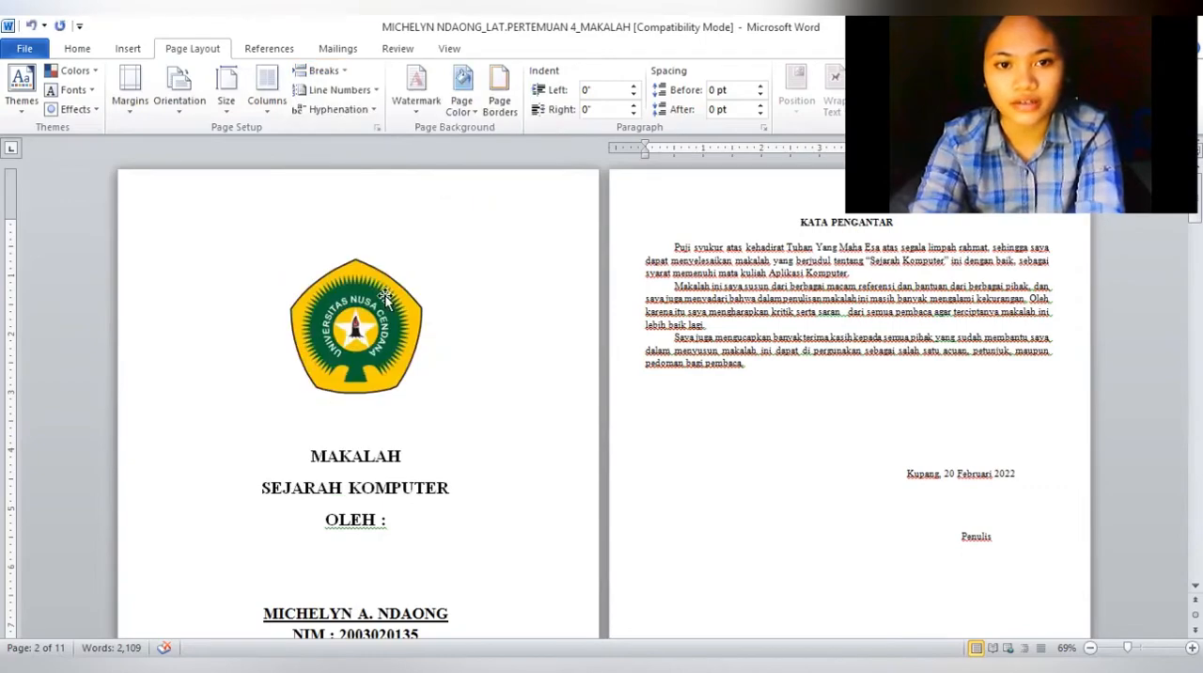
double_click(707, 188)
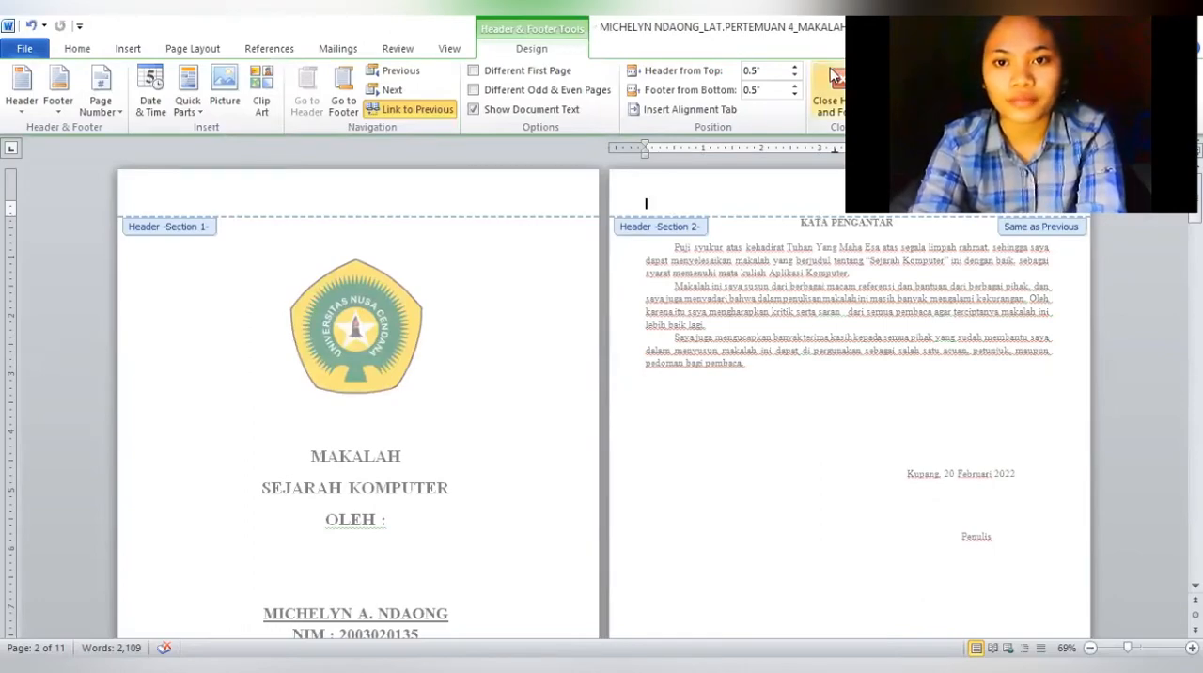
left_click(827, 94)
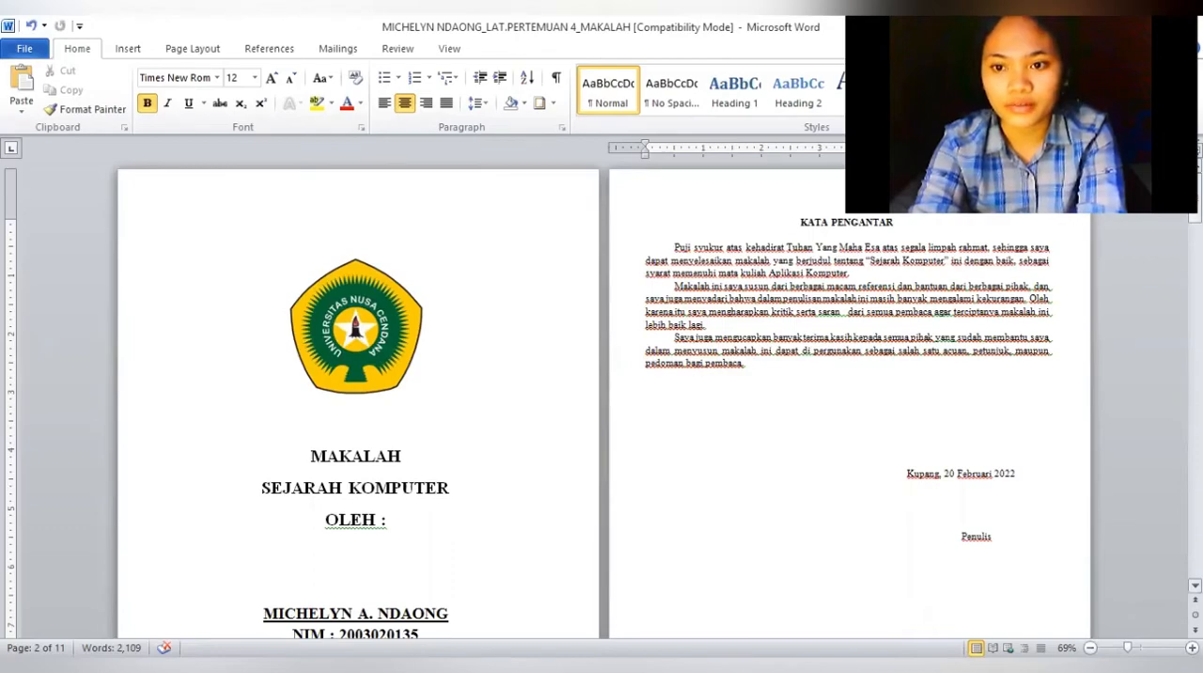
Insert a Next Page section break before BAB I PENDAHULUAN and check the header and footer section labels
scroll(827, 430, "down", 10)
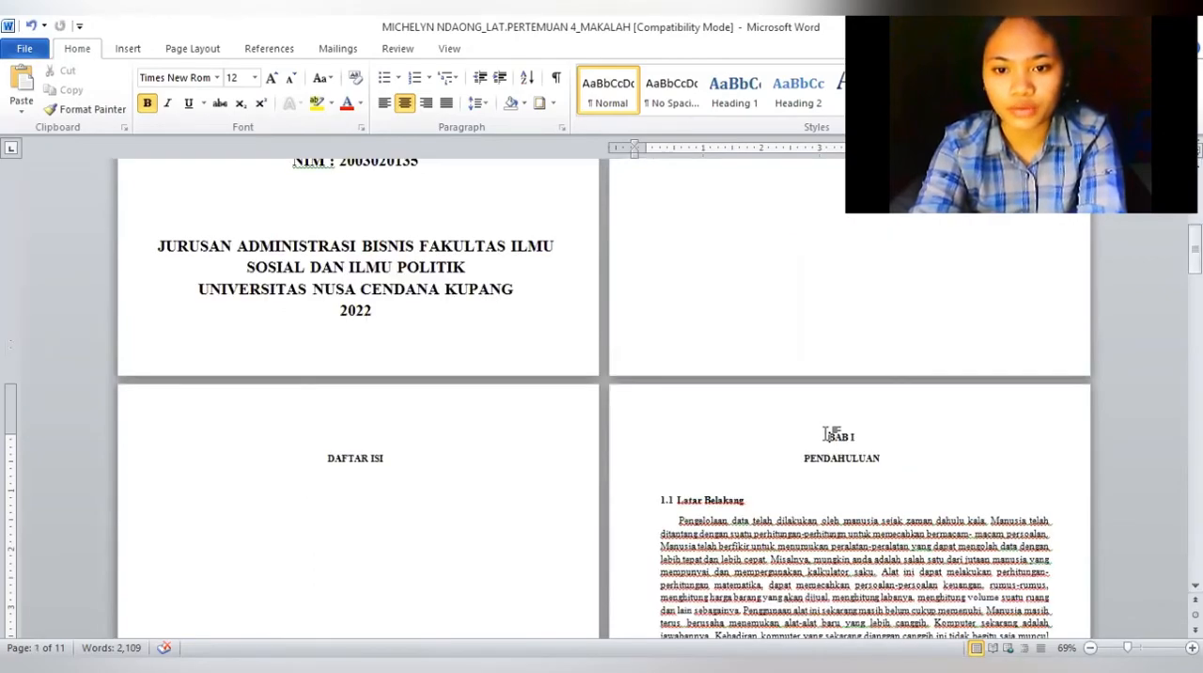
left_click(830, 435)
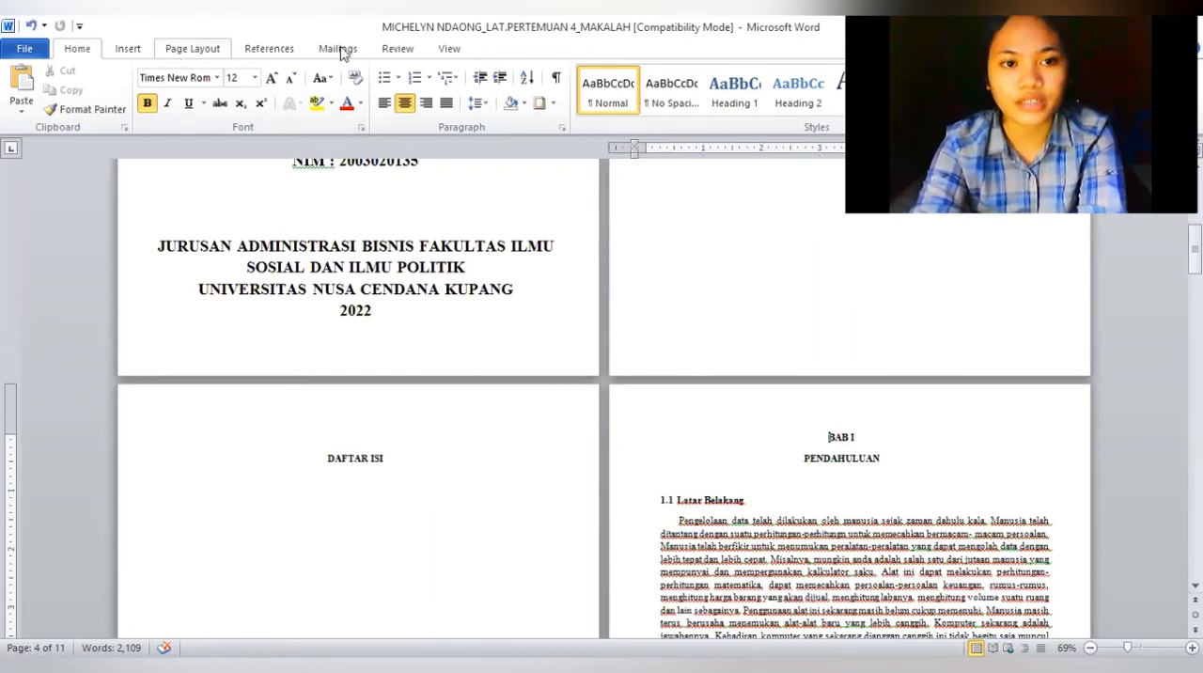
left_click(193, 48)
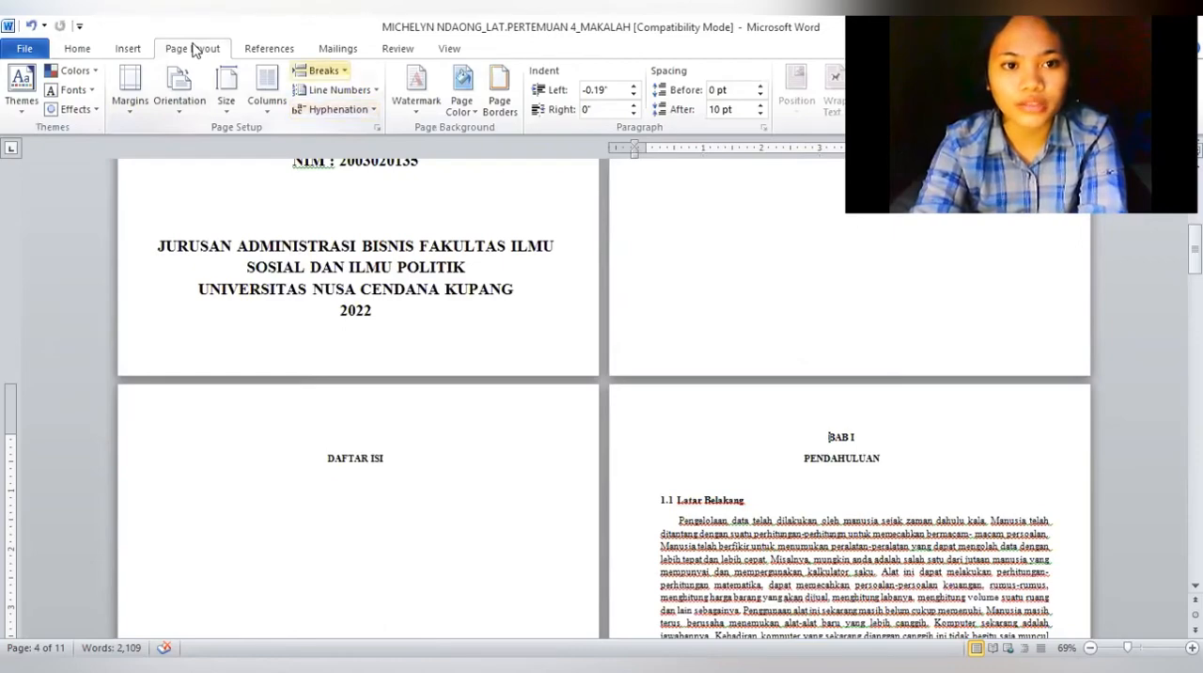
left_click(320, 71)
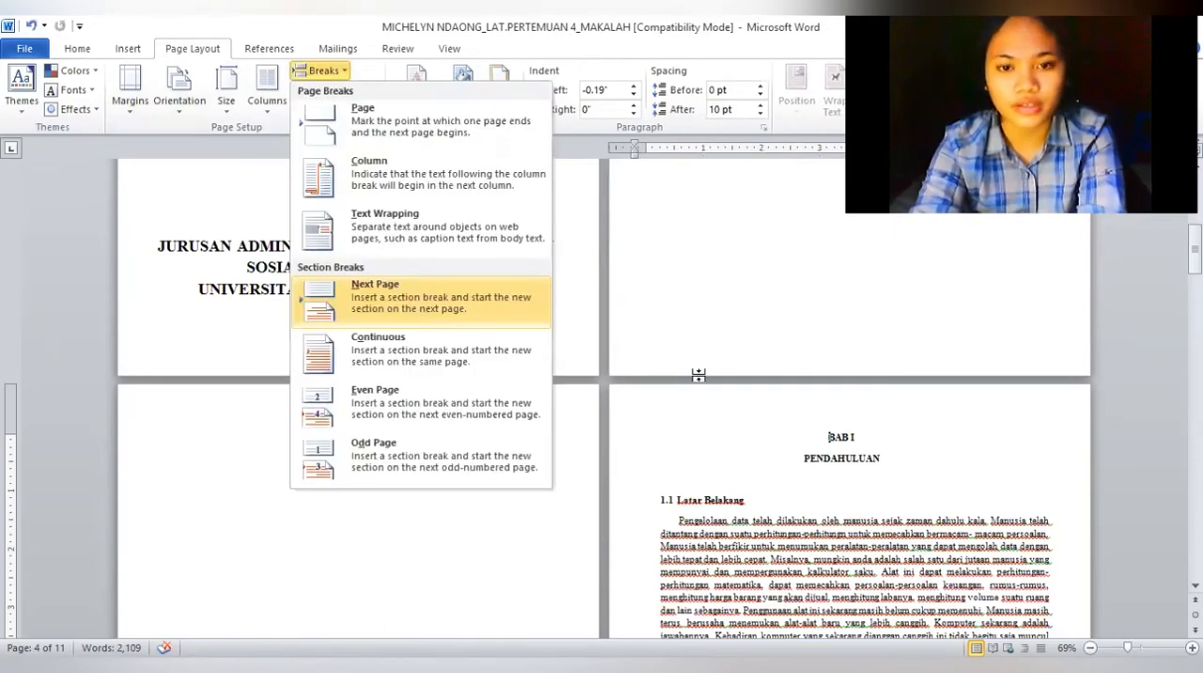
left_click(713, 405)
double_click(714, 406)
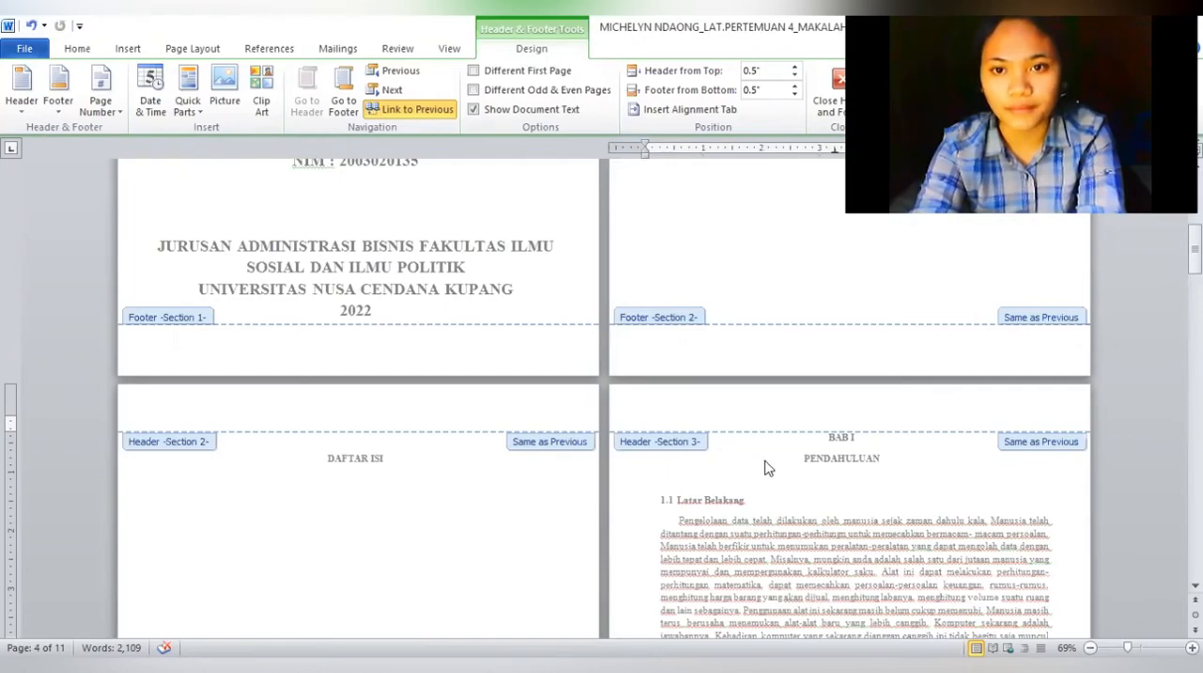
double_click(1036, 459)
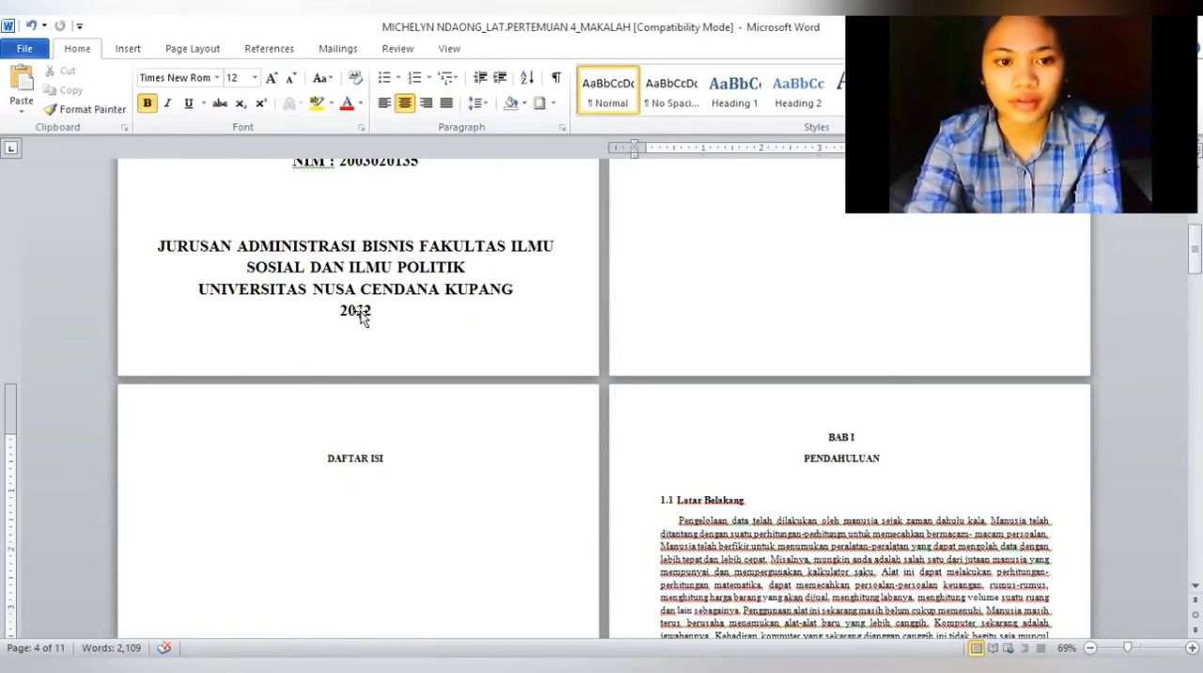
Insert centred page numbers in the footer, starting from the cover page
key("ctrl+Home")
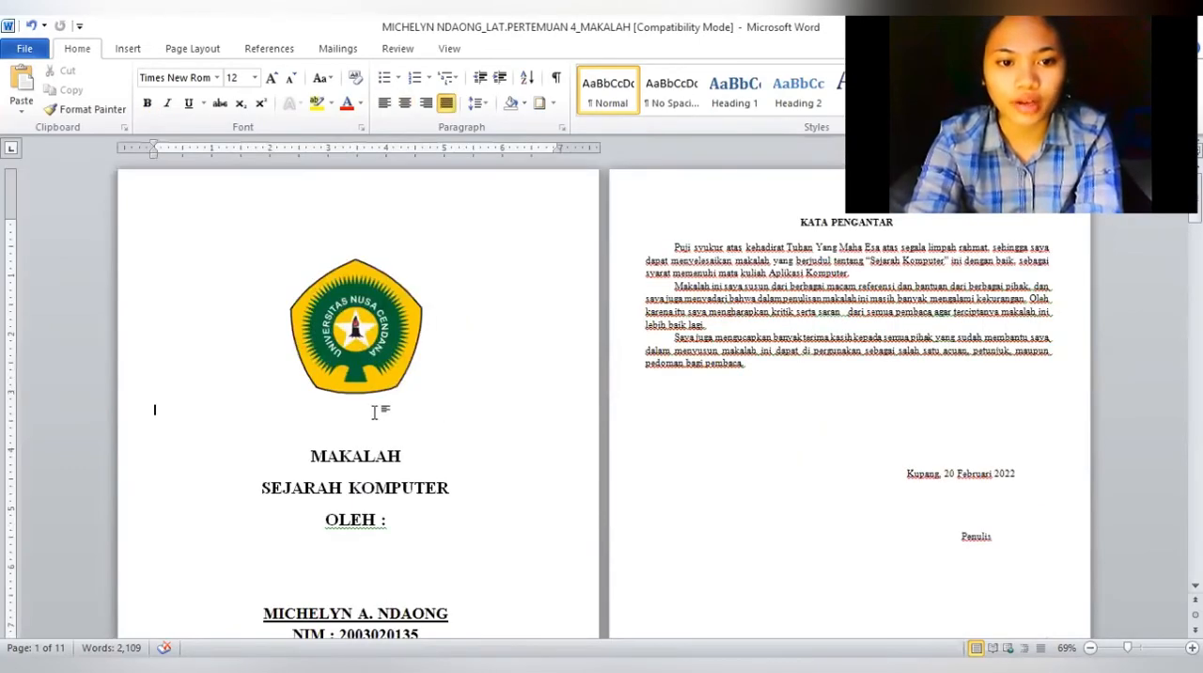
double_click(375, 413)
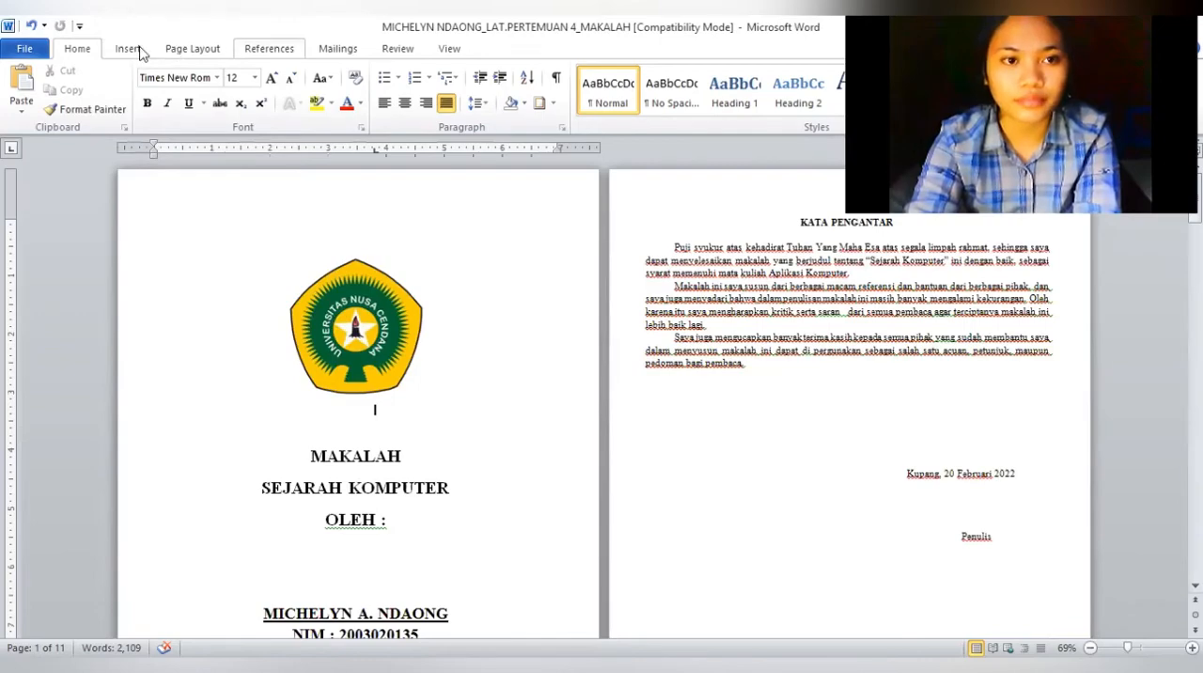
left_click(134, 52)
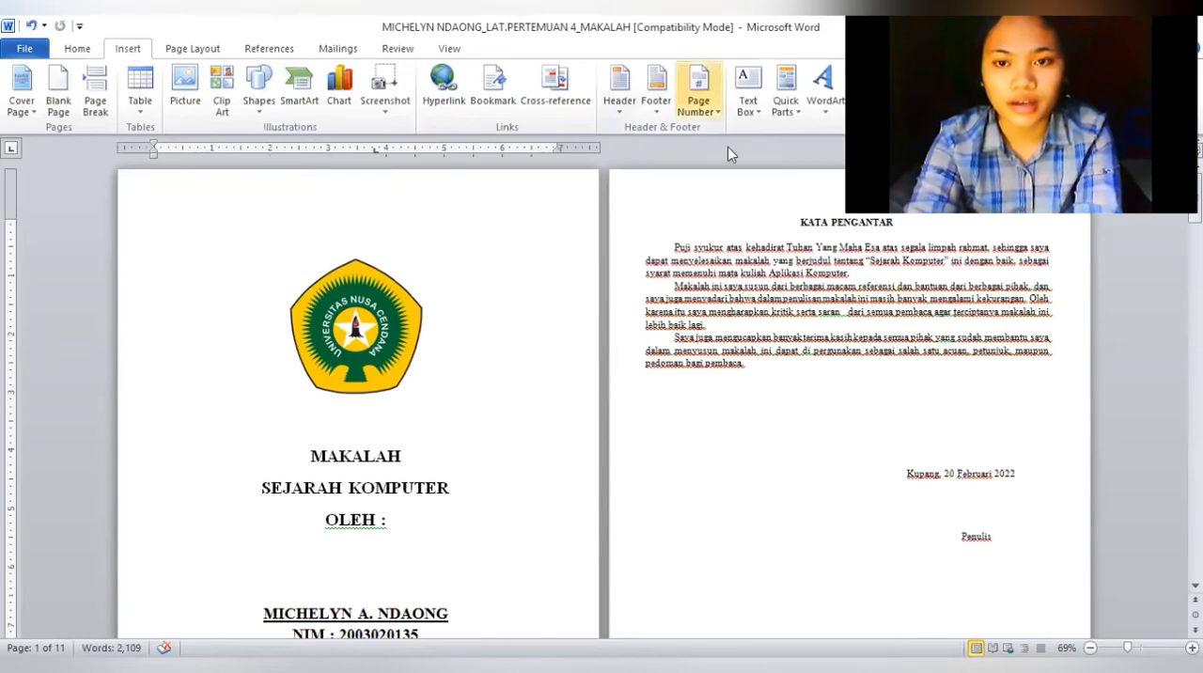
left_click(699, 94)
mouse_move(741, 149)
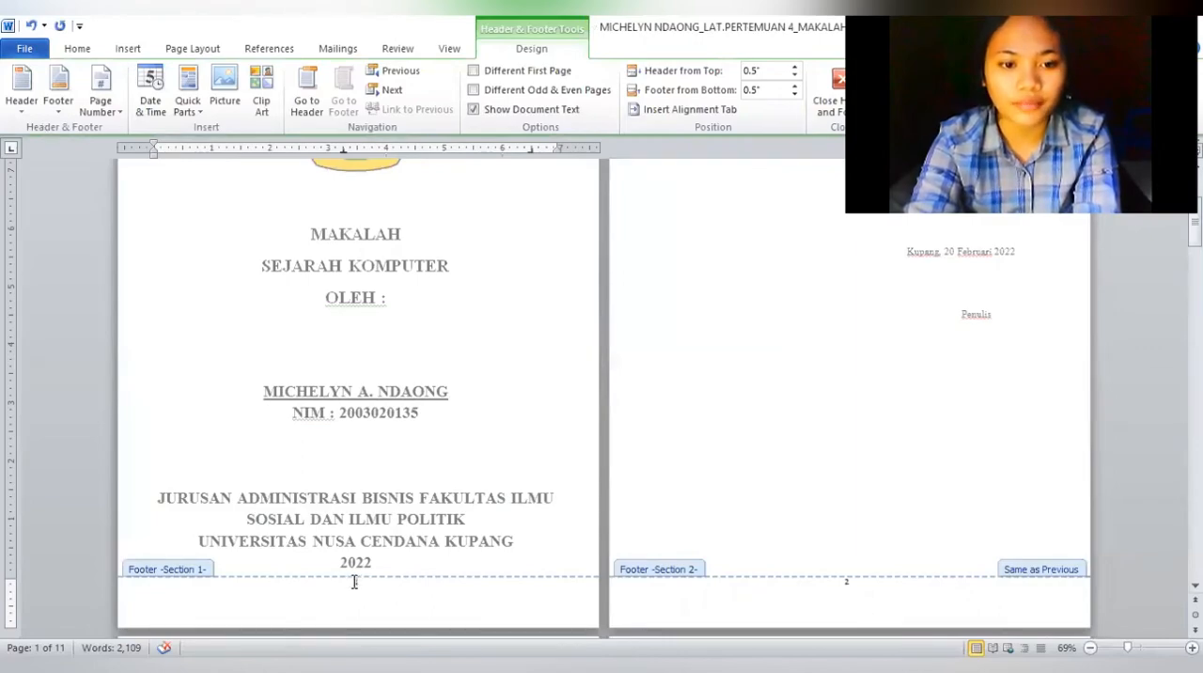
Remove the page number from the cover by enabling Different First Page for Section 1
double_click(356, 583)
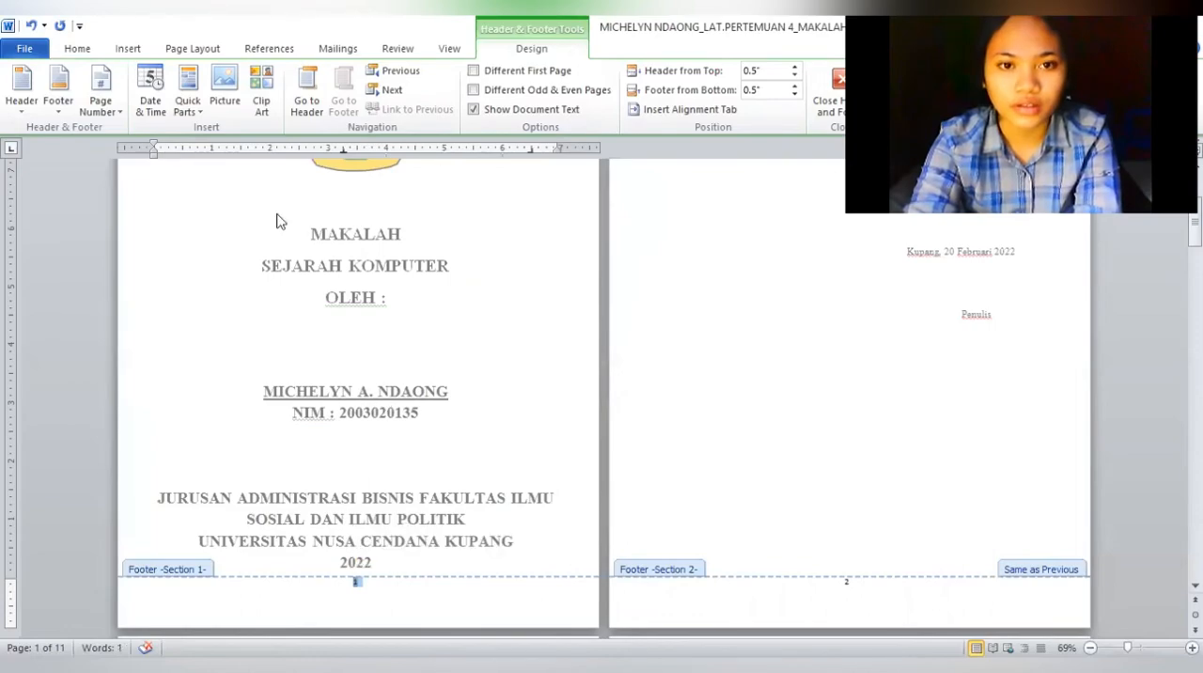
left_click(478, 73)
left_click(479, 73)
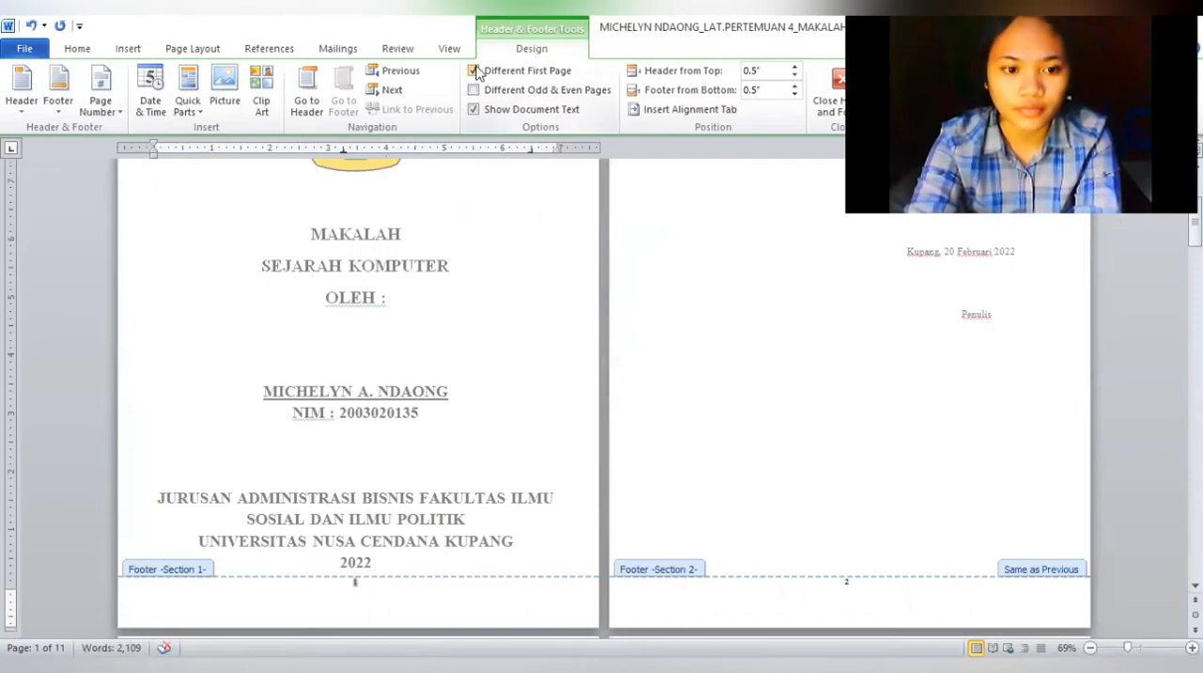
left_click(479, 72)
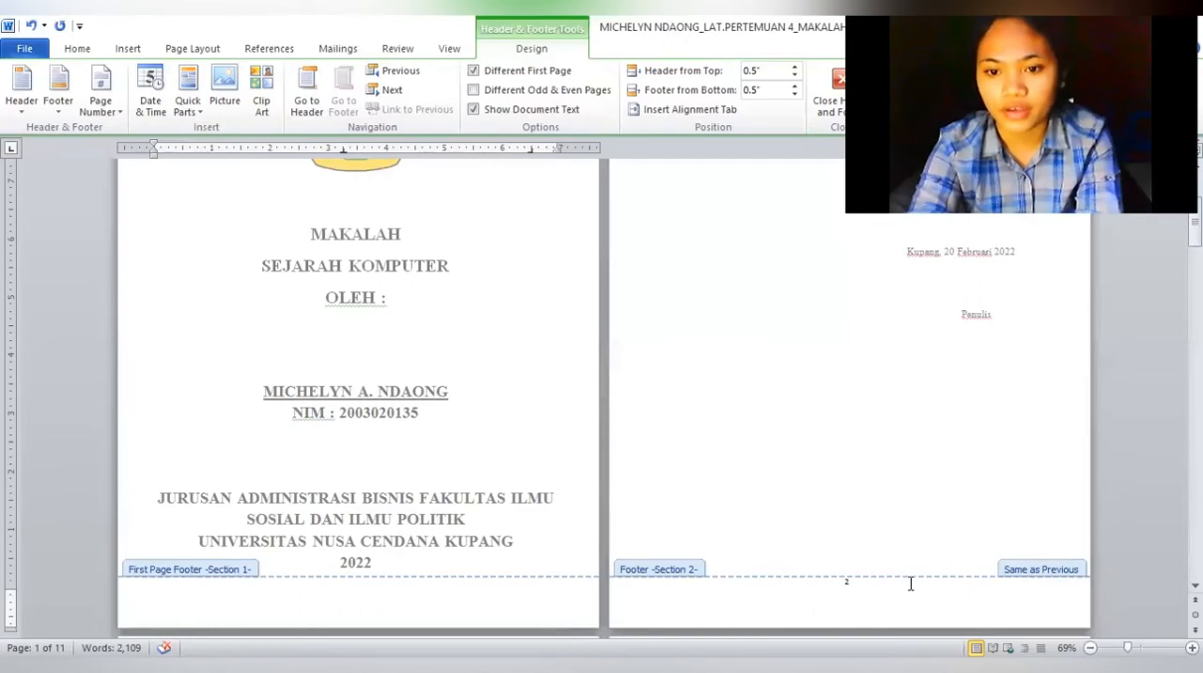
Unlink the Section 2 footer from the previous section and set its page numbers to i, ii, iii format starting at i
left_click(847, 585)
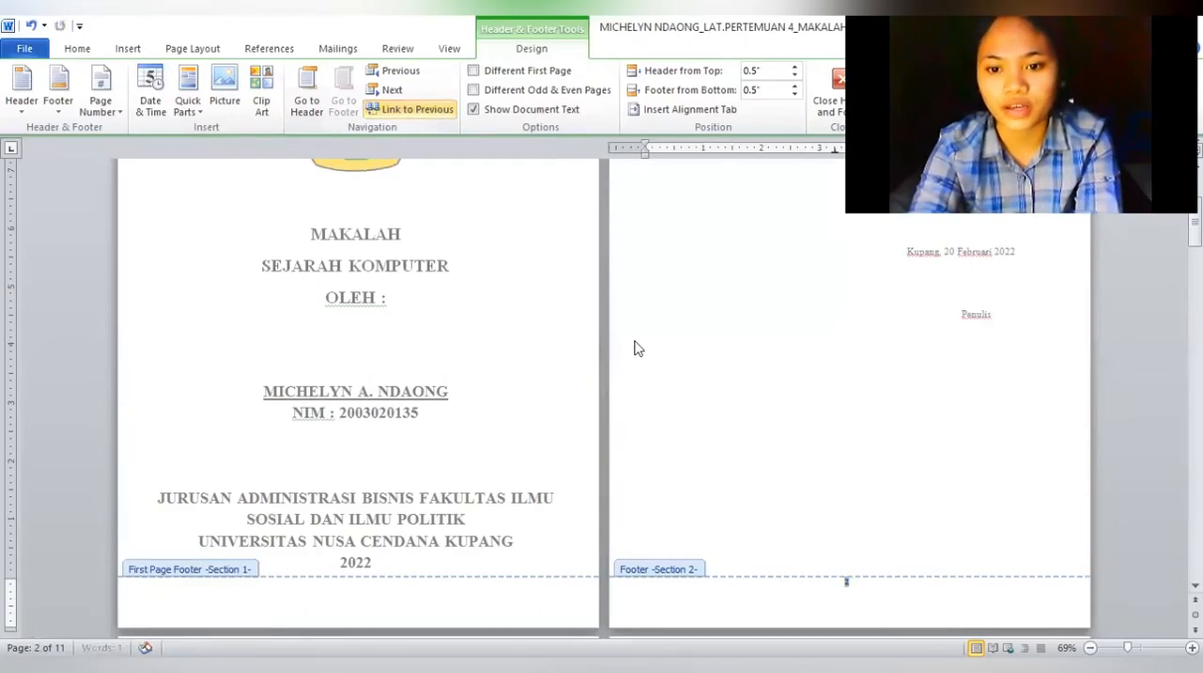
left_click(878, 598)
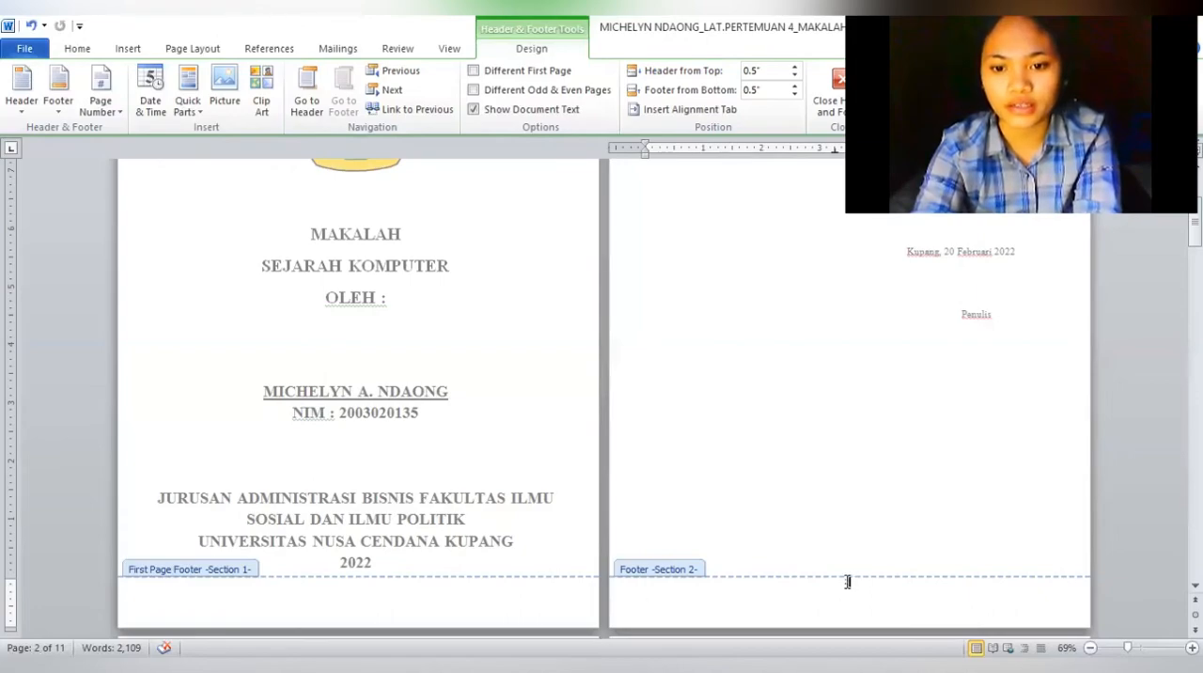
key("ctrl+a")
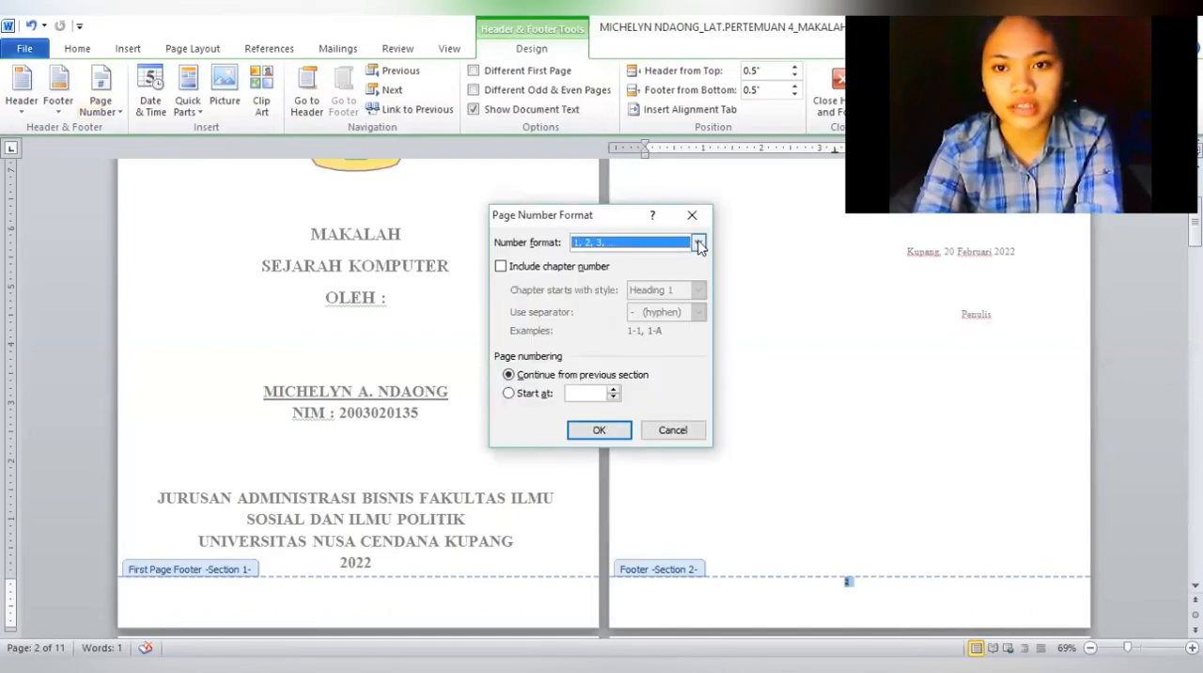
left_click(699, 243)
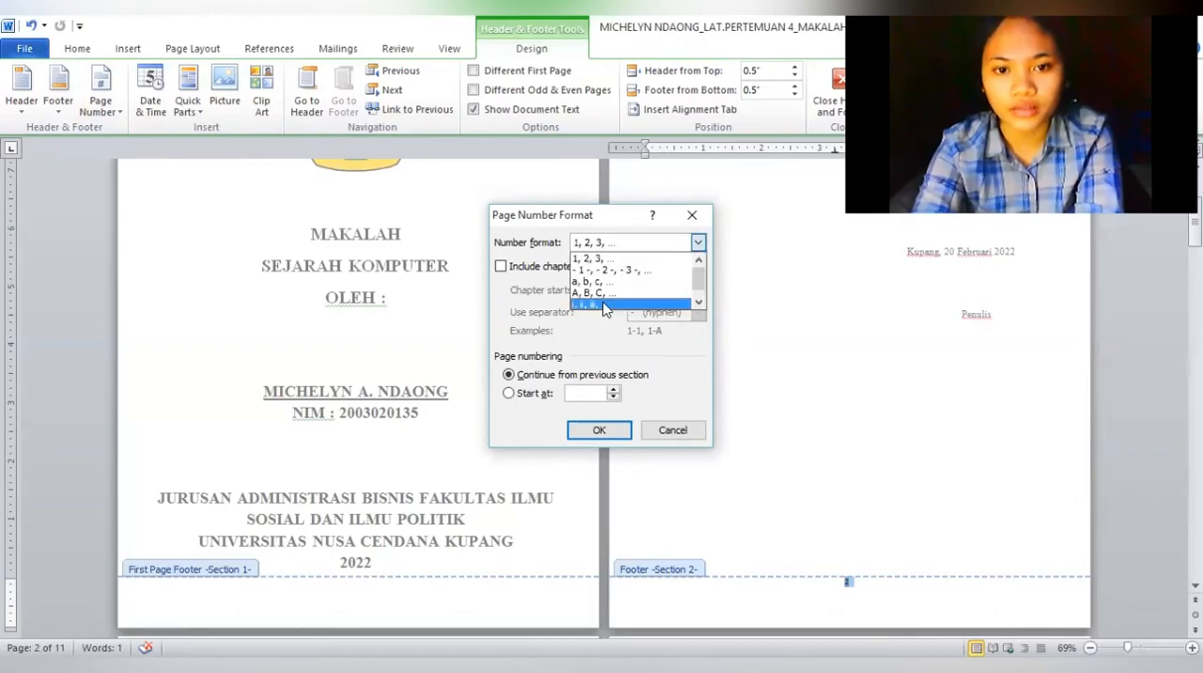
left_click(604, 305)
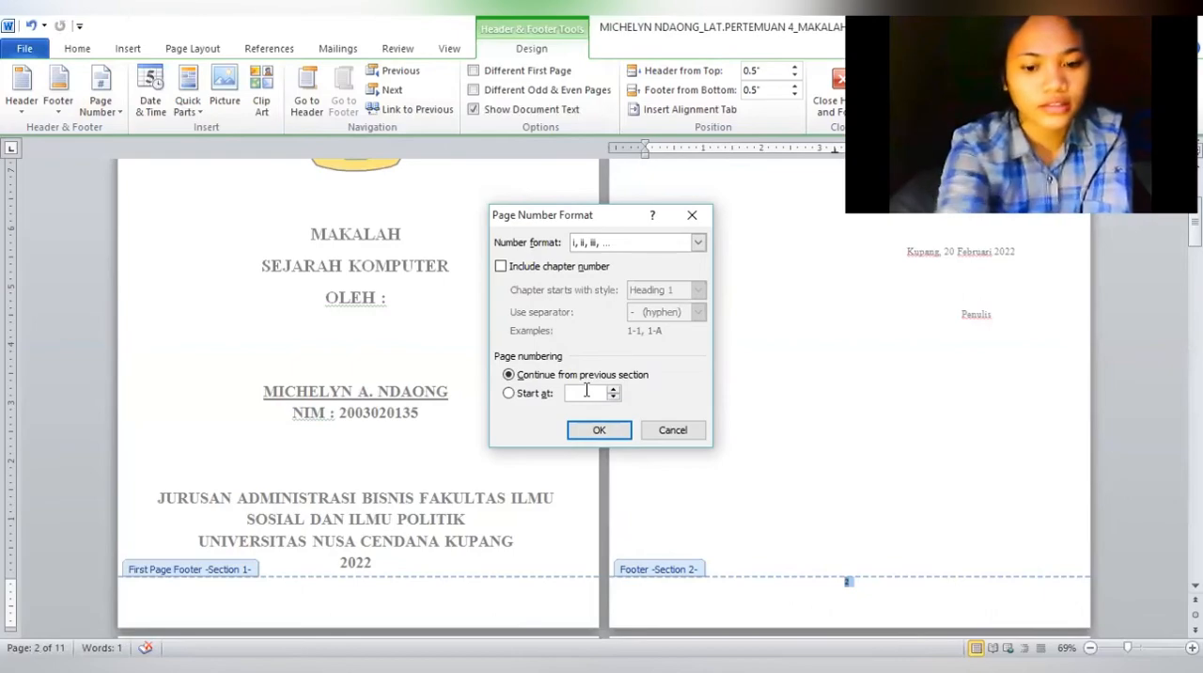
left_click(587, 392)
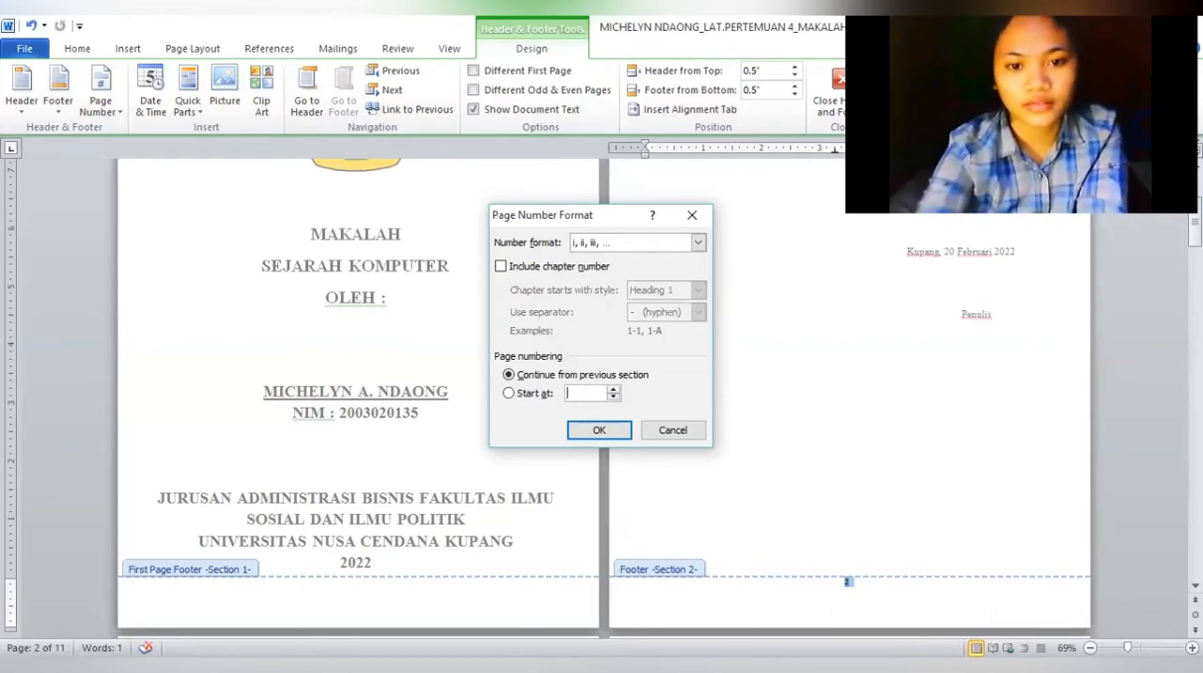
left_click(595, 433)
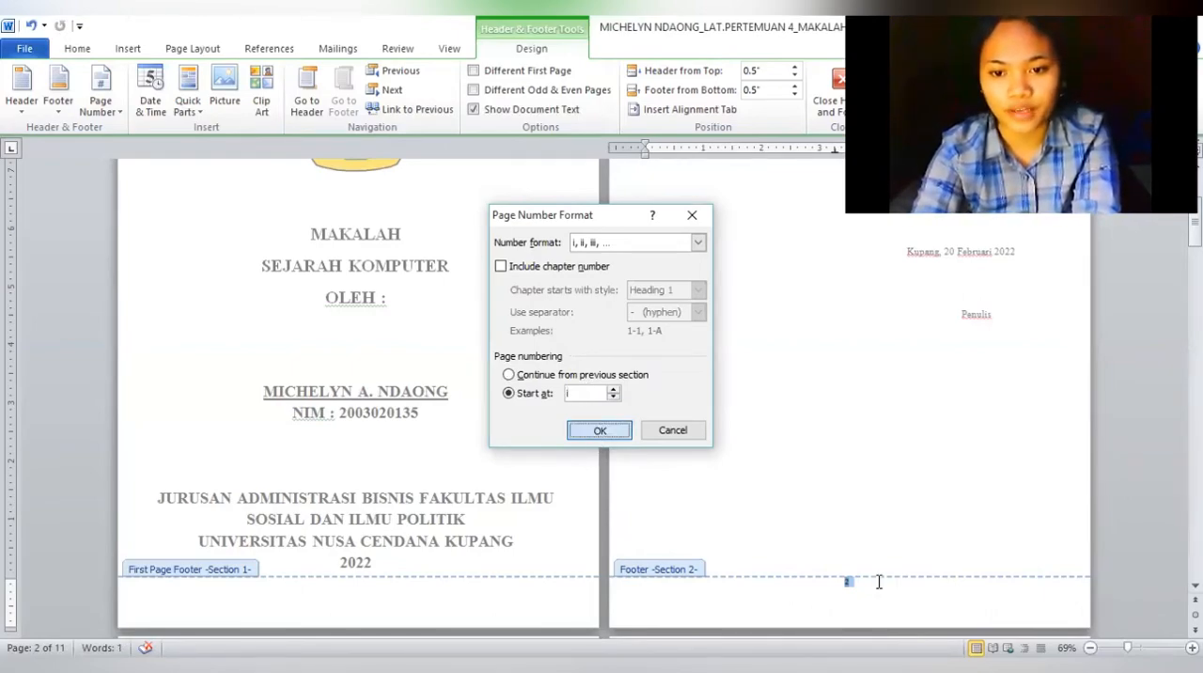
Unlink the Section 3 footer on the BAB I page from the previous section and start its page numbering at 1
scroll(879, 589, "down", 1)
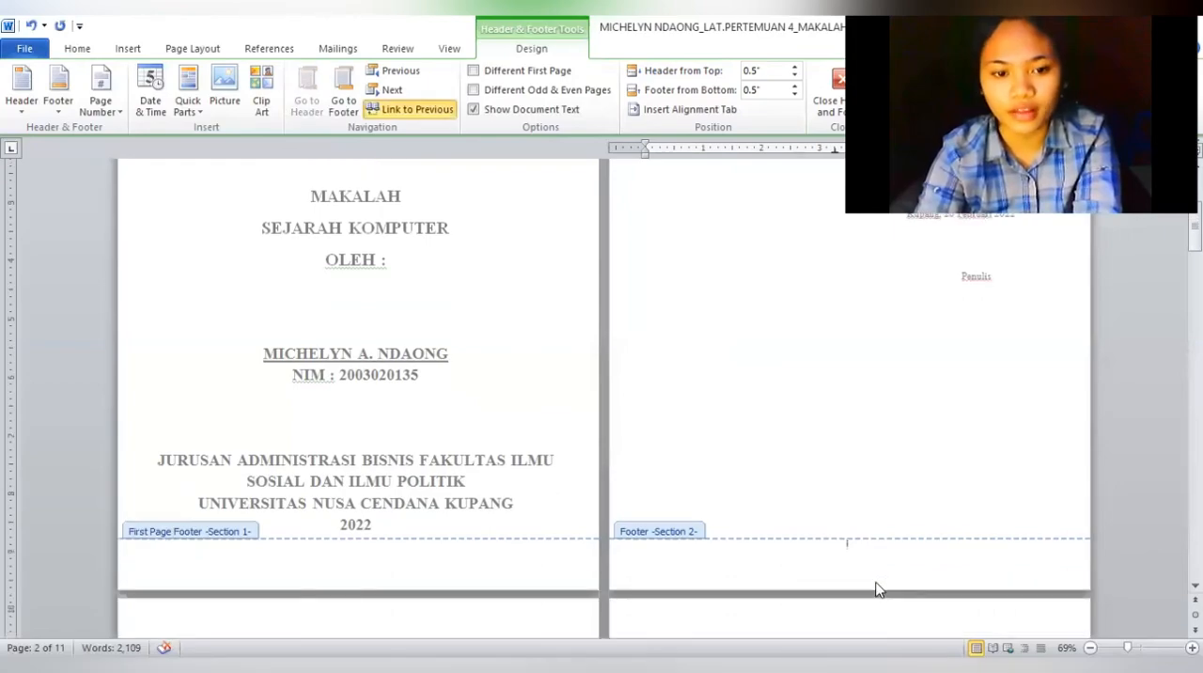
scroll(875, 589, "down", 10)
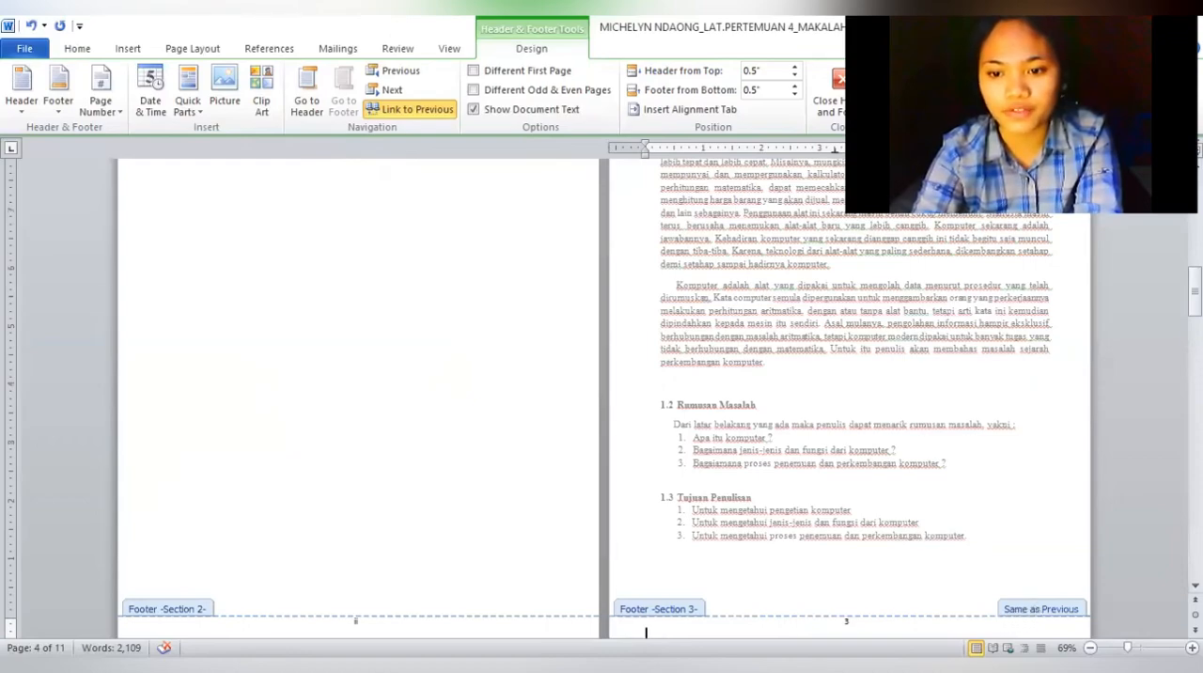
double_click(846, 623)
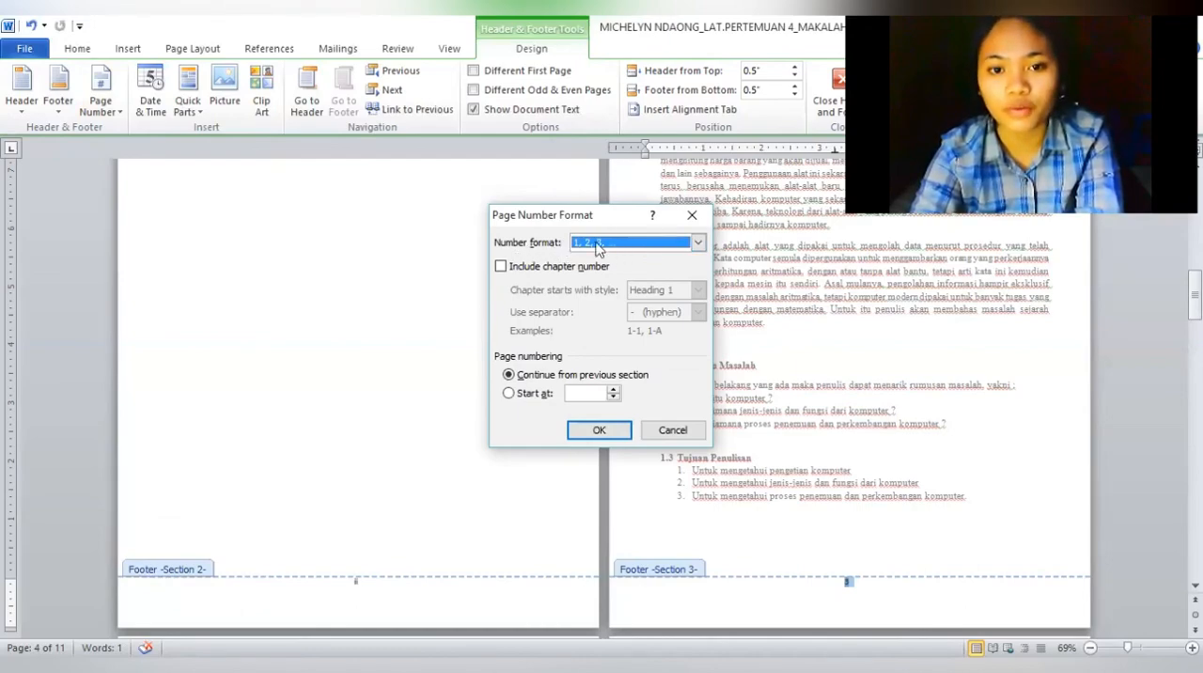
left_click(590, 393)
type("1")
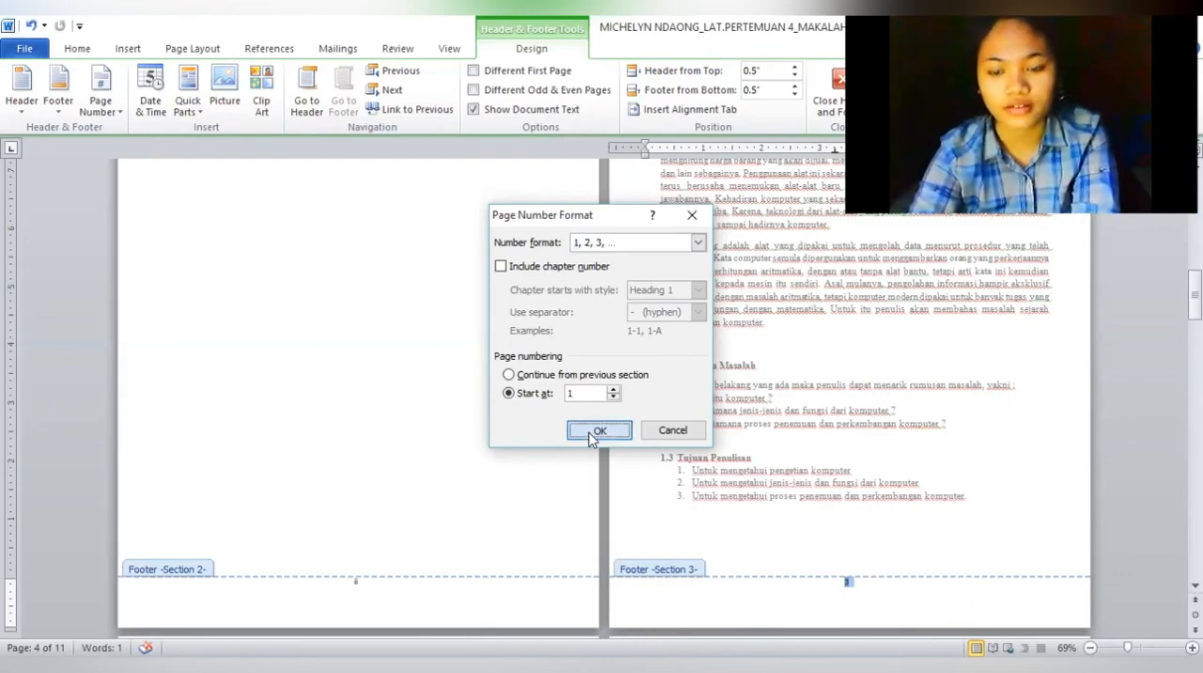
key("Return")
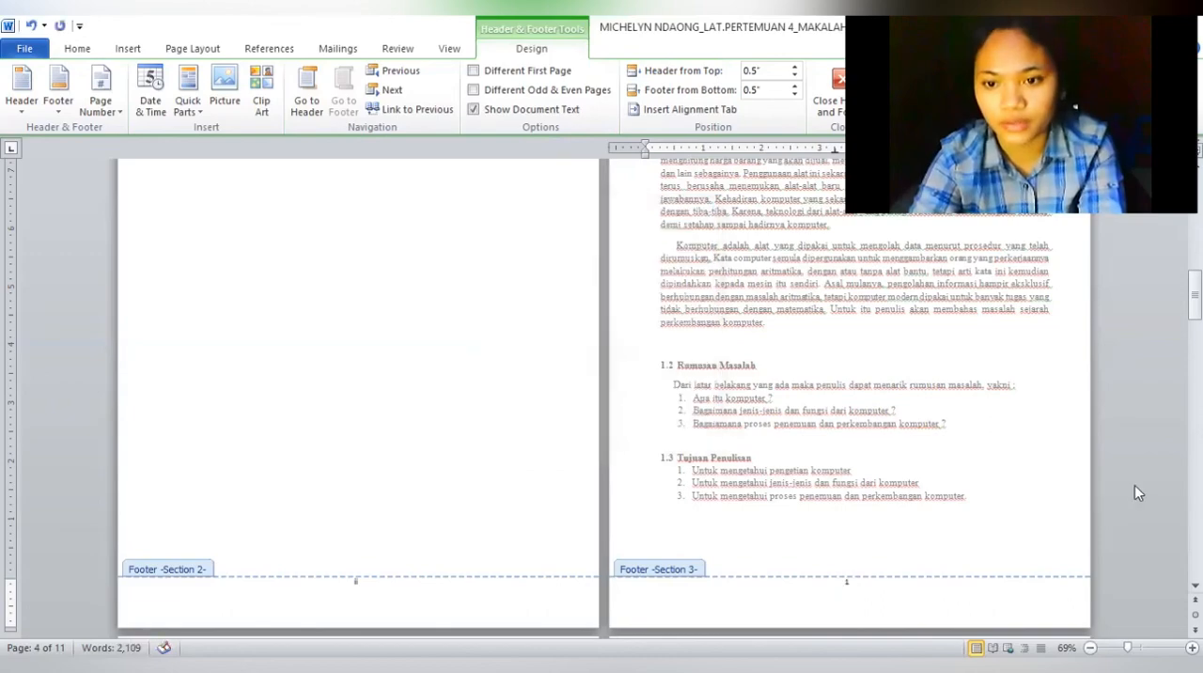
scroll(1134, 485, "up", 5)
double_click(1138, 457)
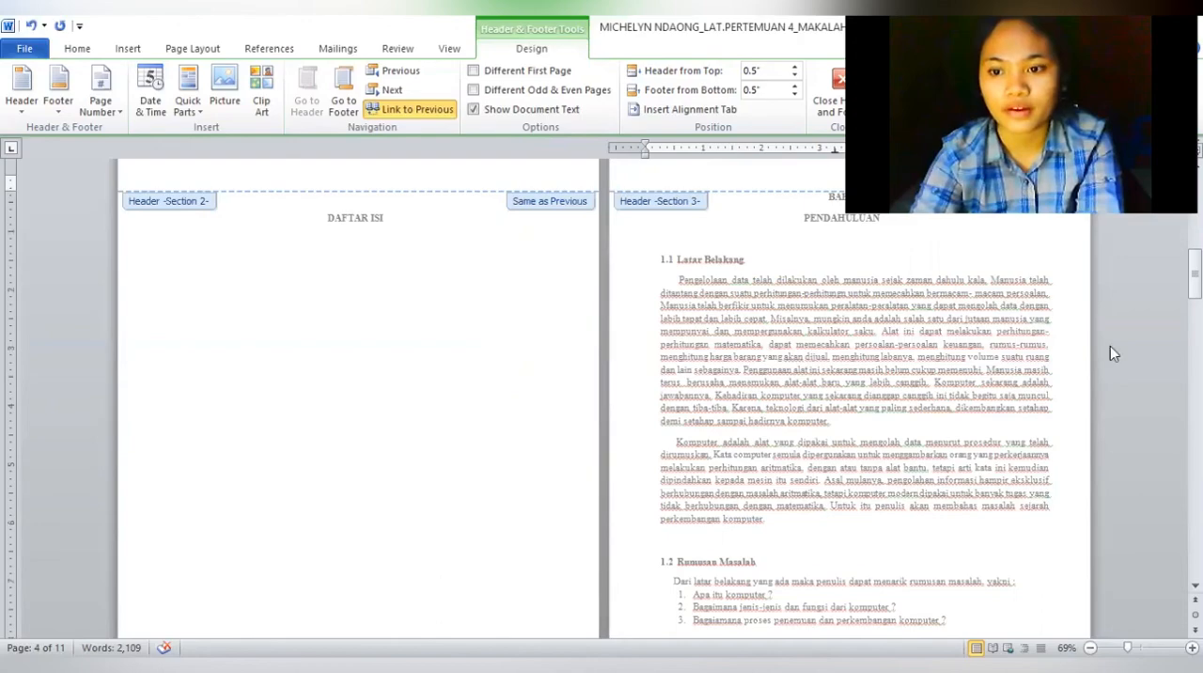
Zoom the document to 91% and check the page numbers from the cover through the last page
left_click_drag(1128, 648, 1129, 648)
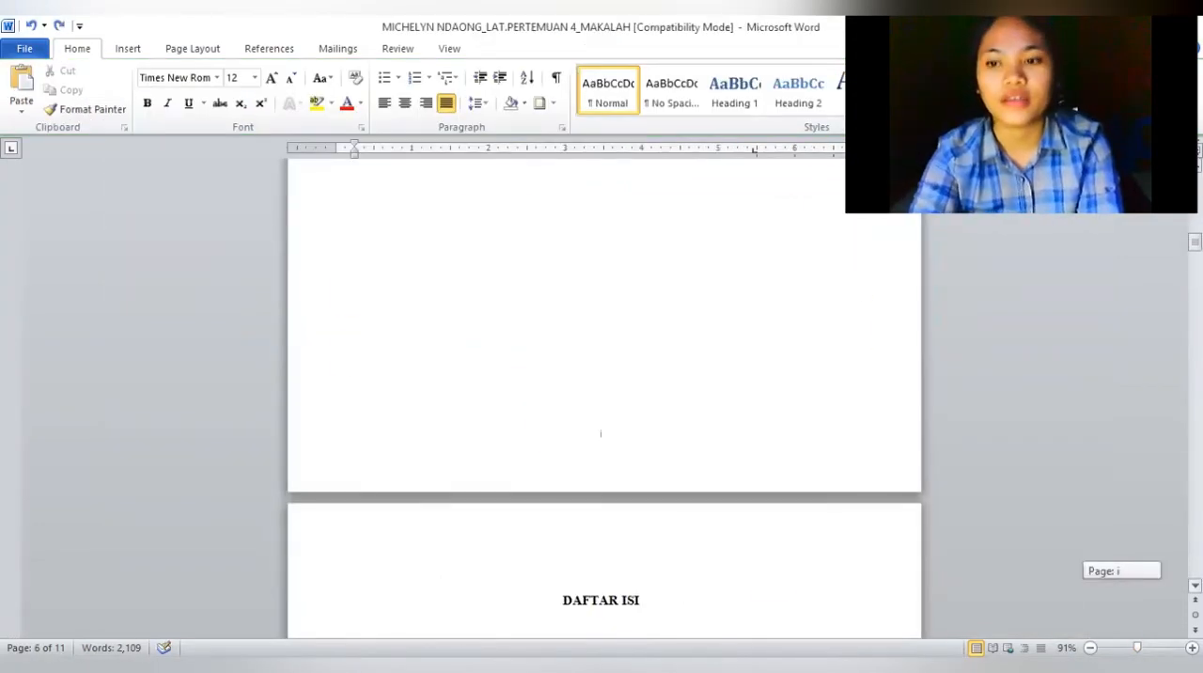
scroll(601, 433, "up", 10)
scroll(602, 395, "up", 3)
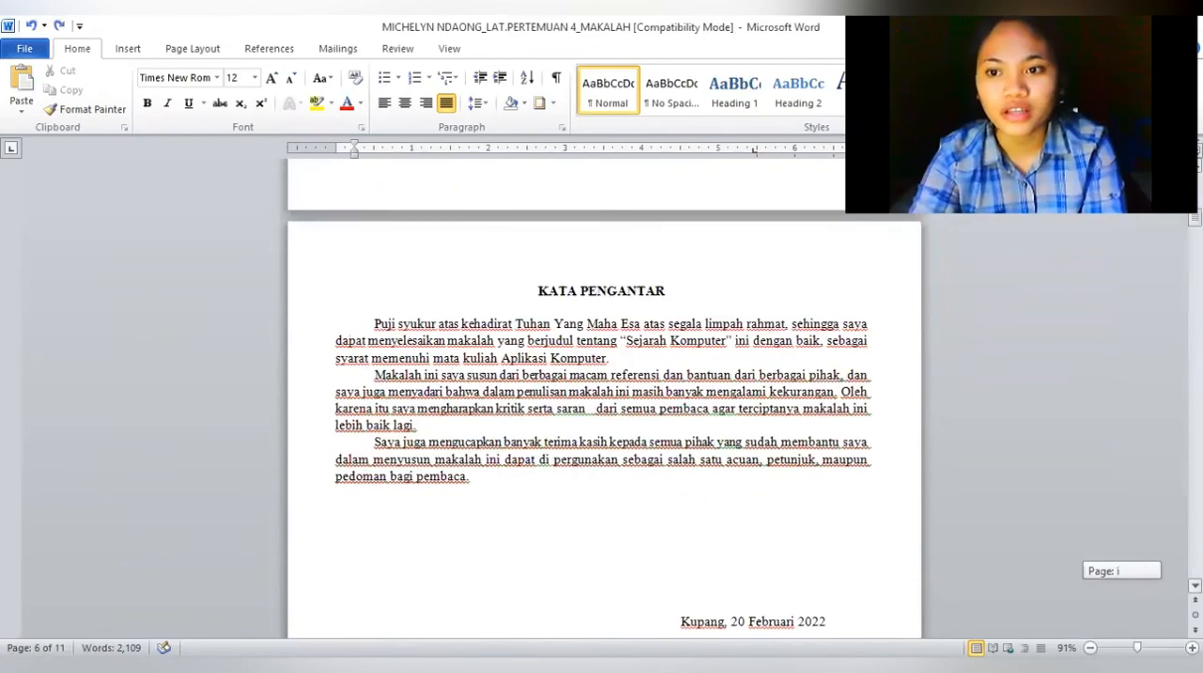
scroll(602, 395, "up", 15)
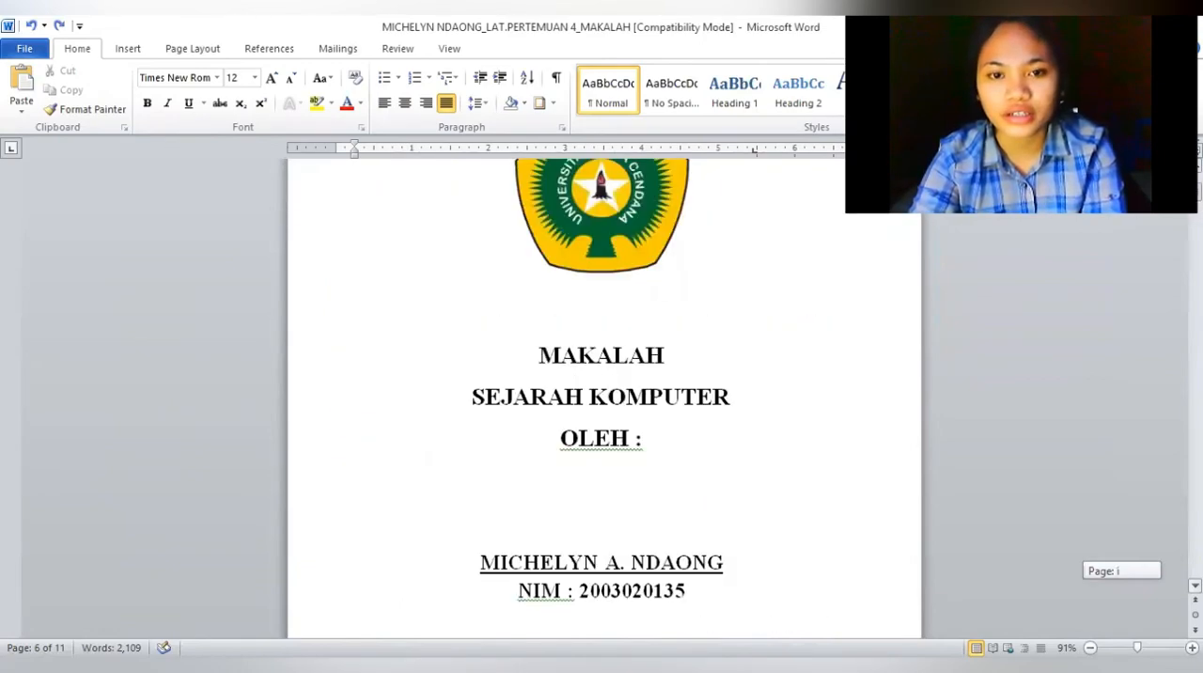
scroll(602, 395, "up", 2)
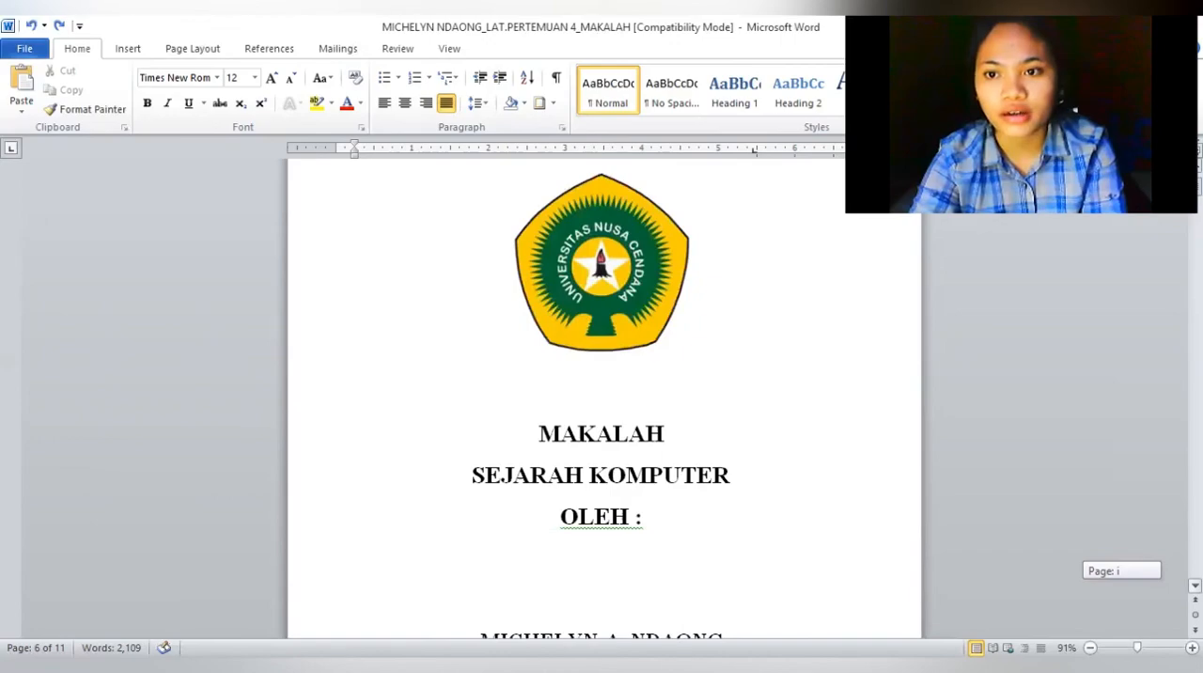
scroll(601, 395, "down", 3)
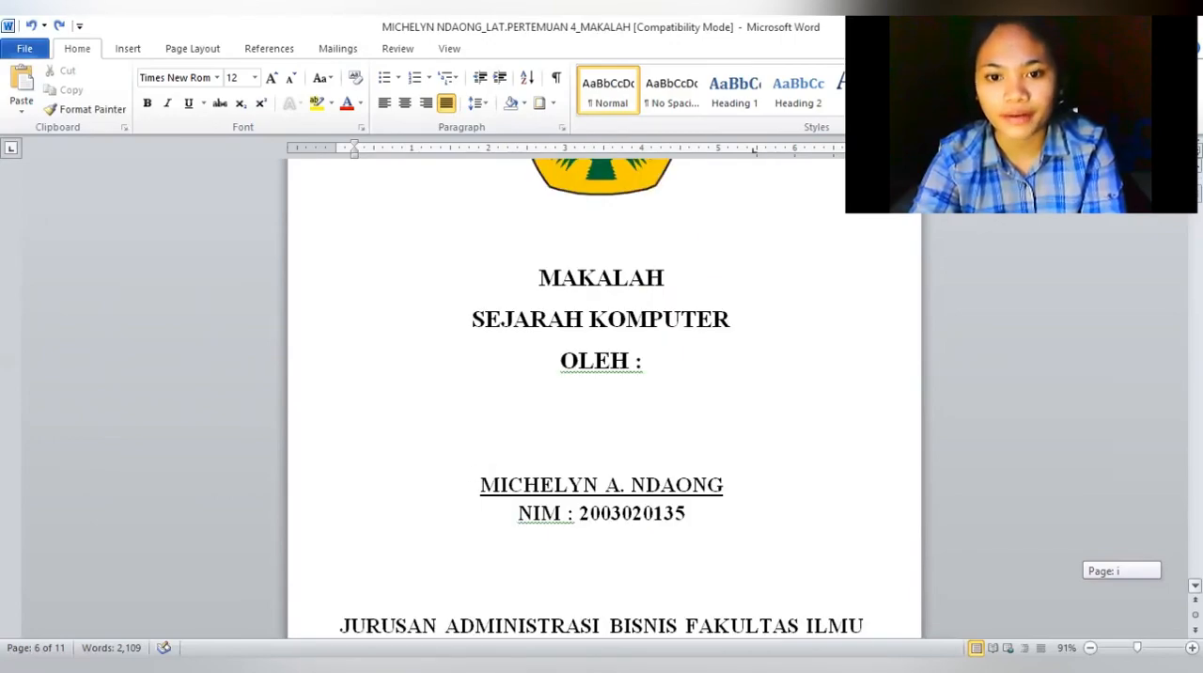
scroll(602, 395, "down", 10)
scroll(602, 395, "down", 4)
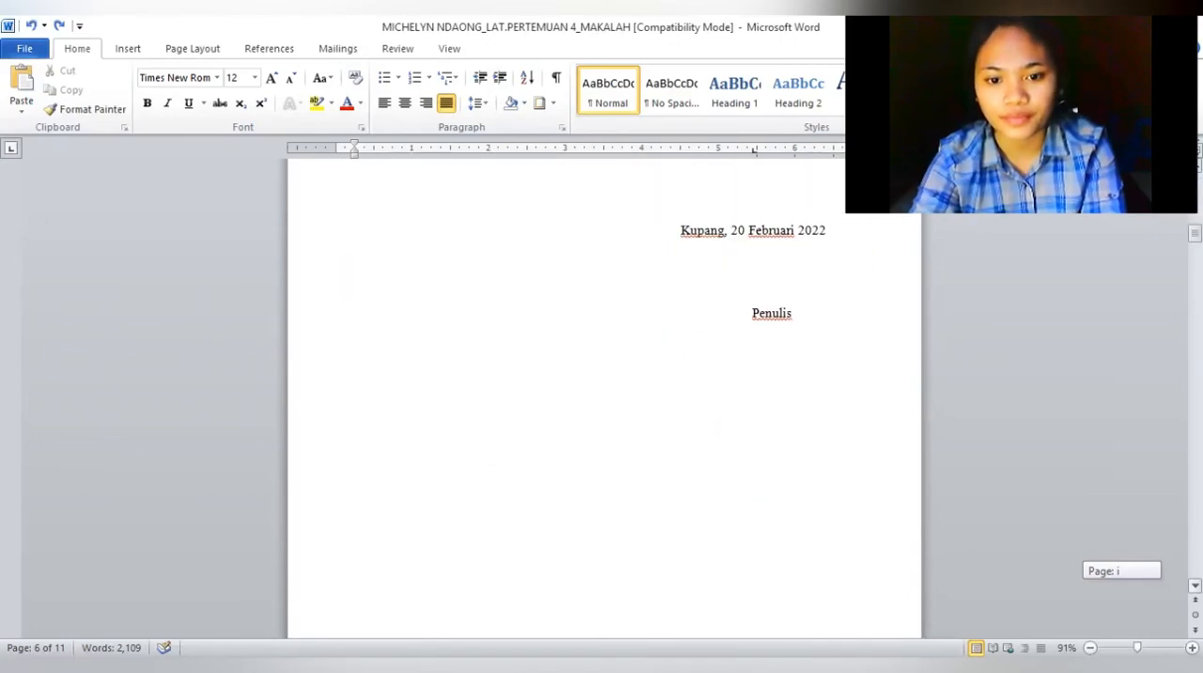
scroll(601, 550, "down", 3)
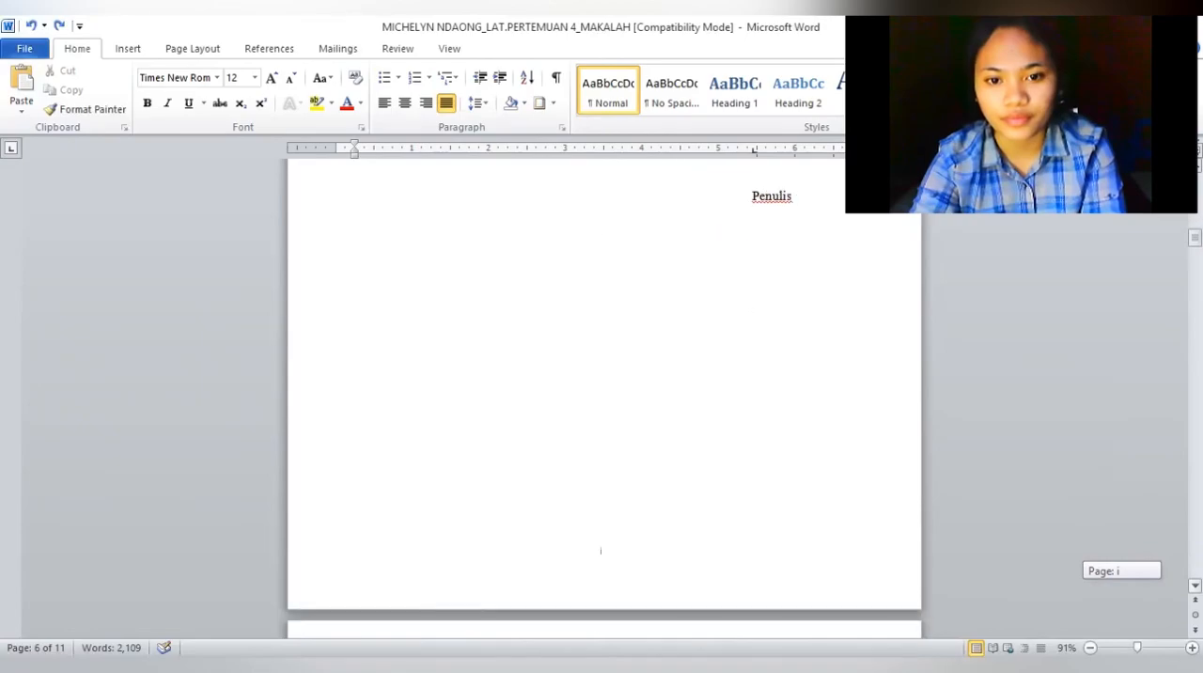
scroll(602, 395, "down", 7)
scroll(601, 238, "down", 15)
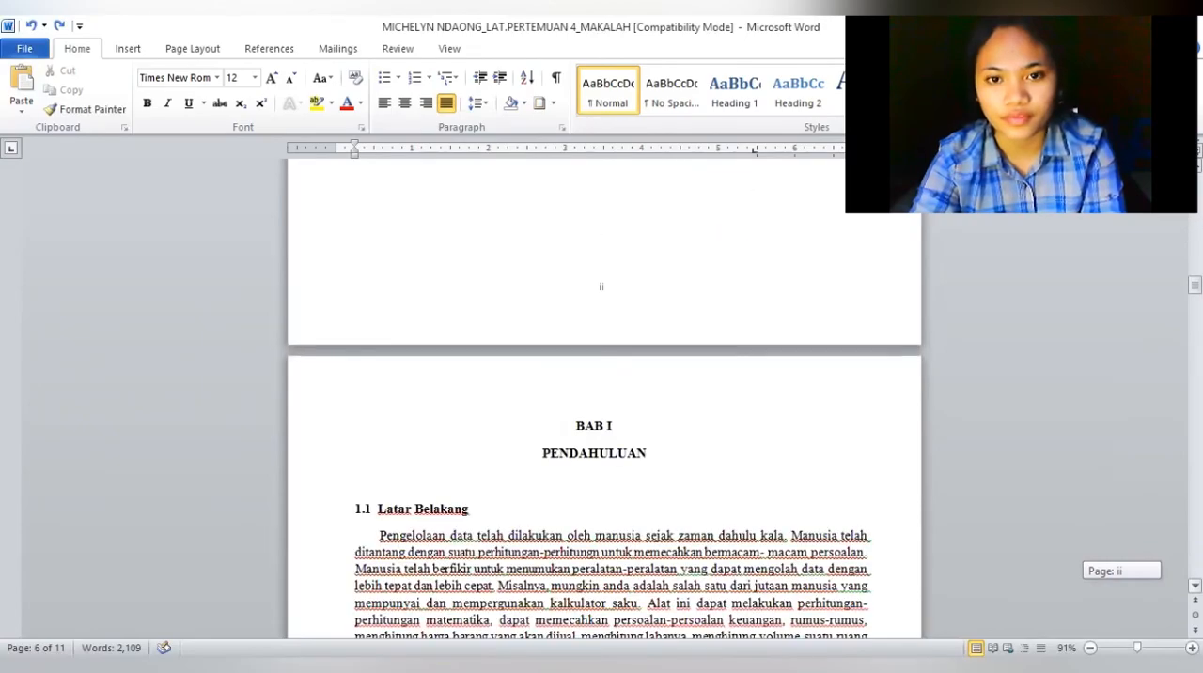
scroll(601, 395, "down", 20)
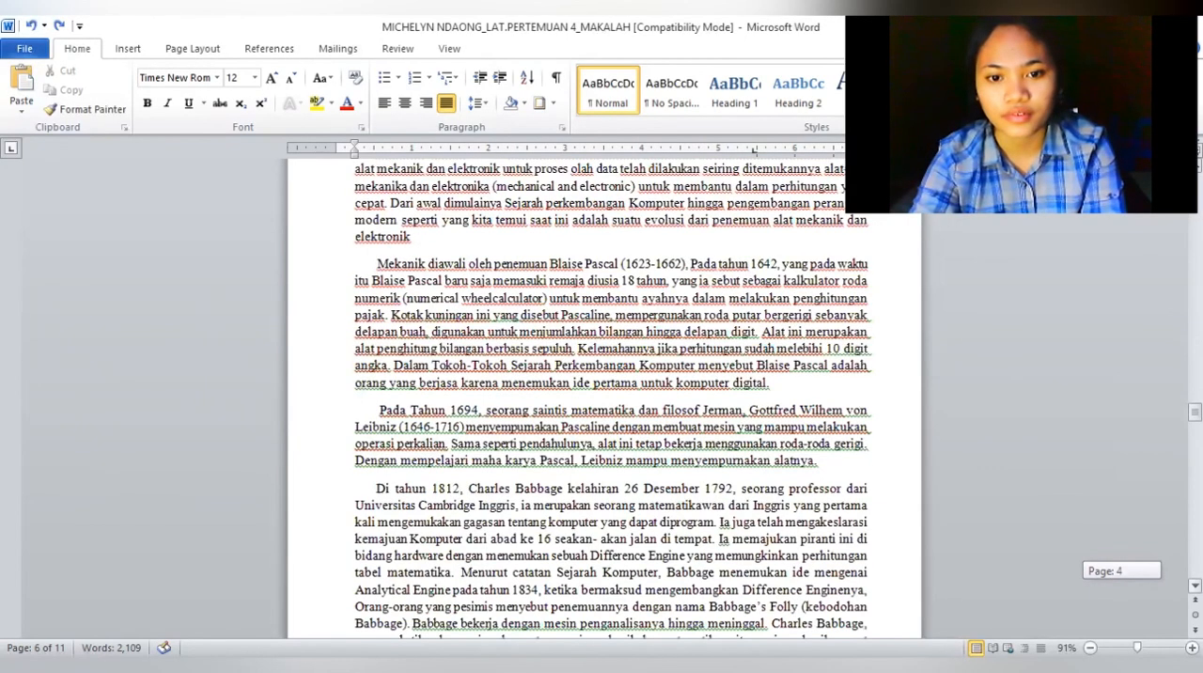
scroll(601, 395, "down", 12)
scroll(602, 395, "down", 8)
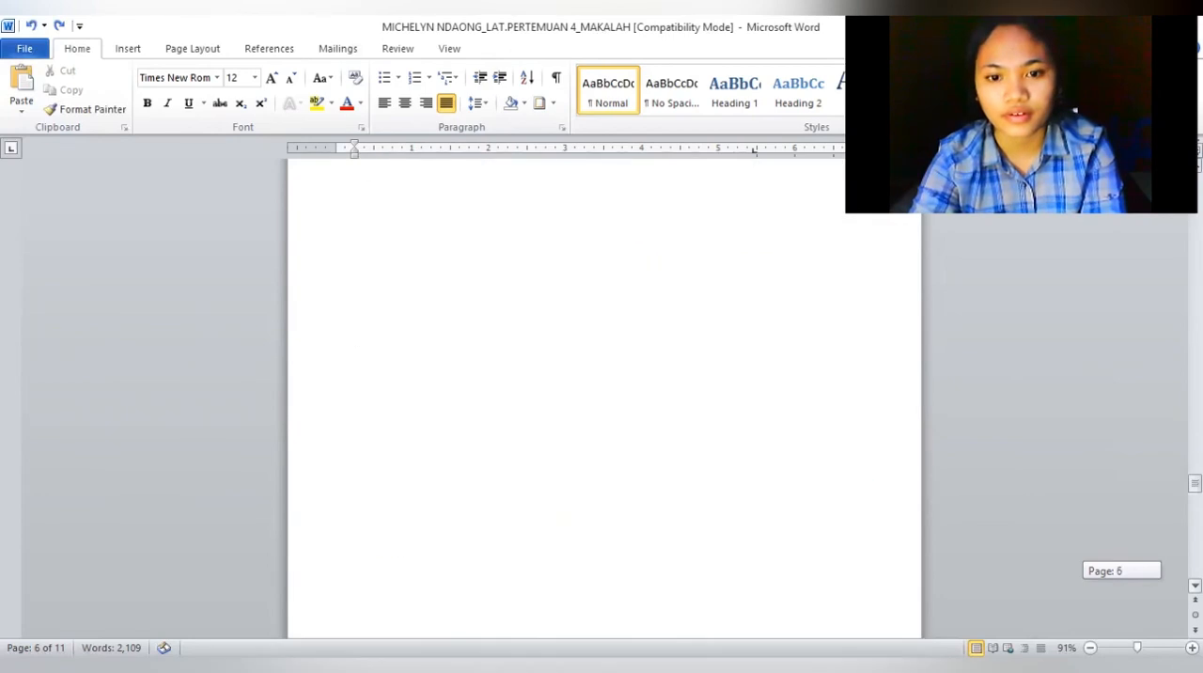
scroll(602, 395, "down", 15)
scroll(602, 395, "down", 8)
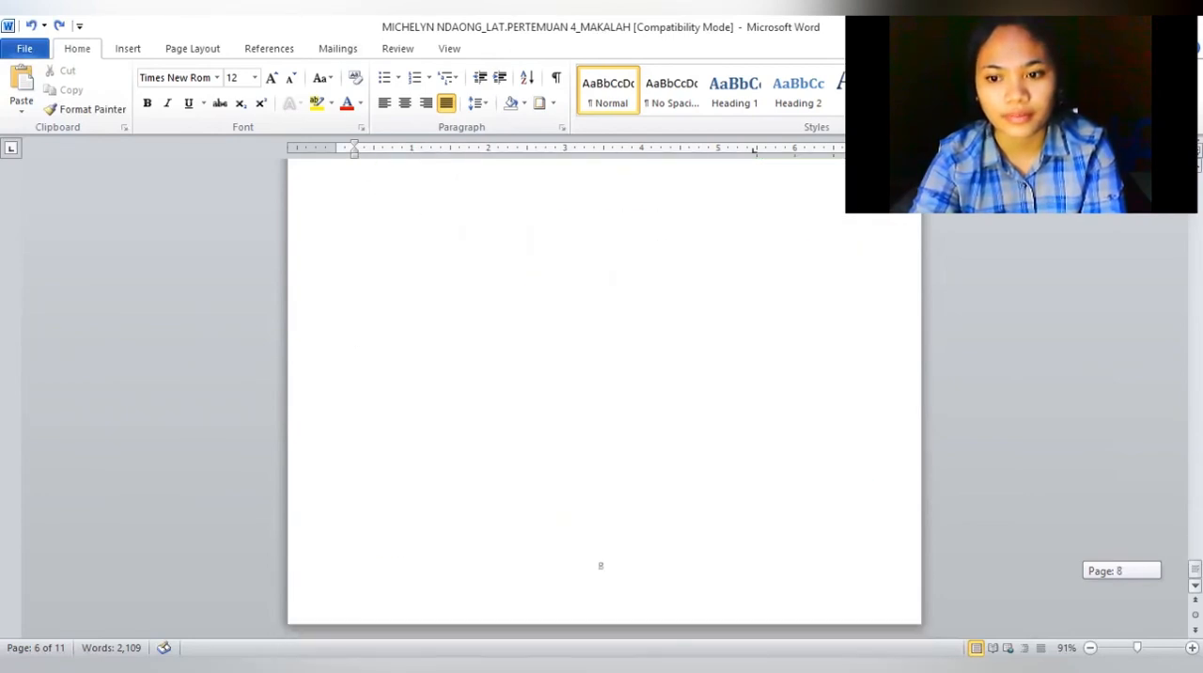